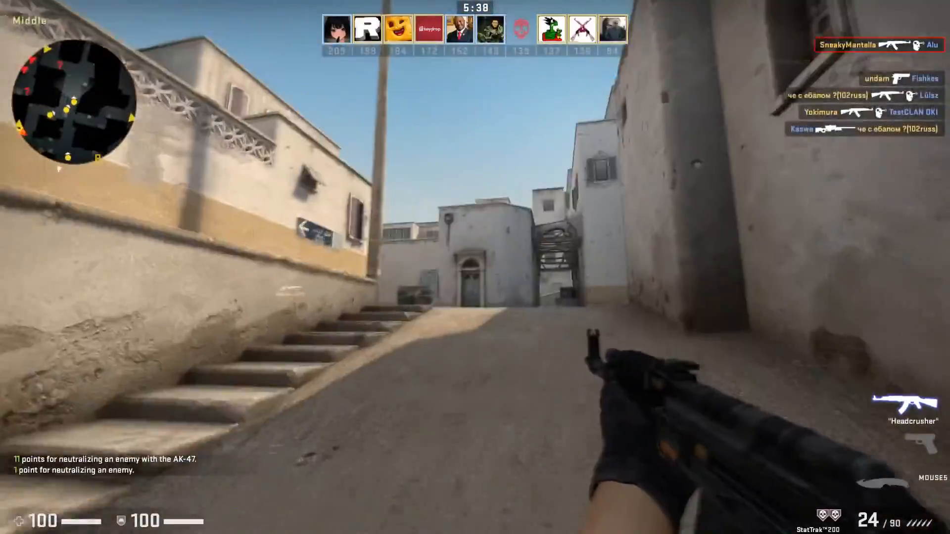
{"action": "key", "text": "2"}
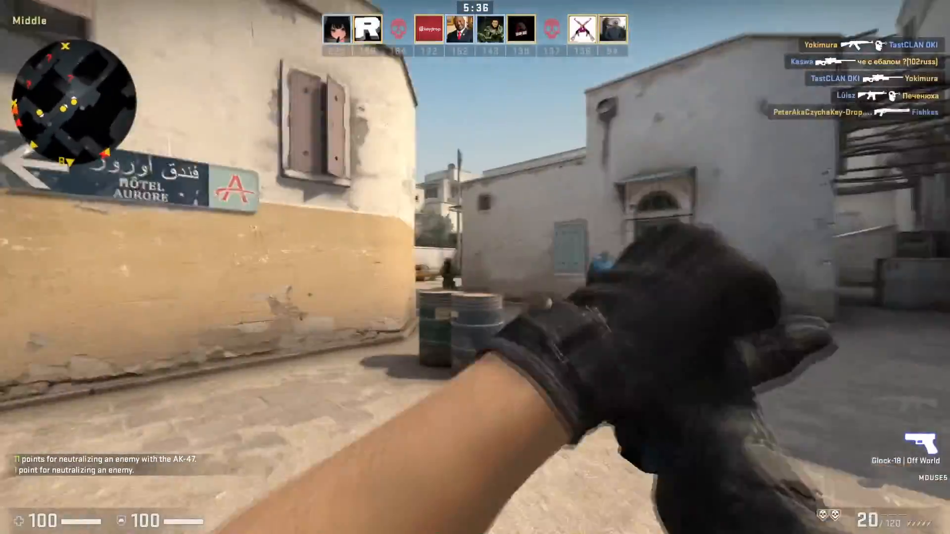
{"action": "key", "text": "1"}
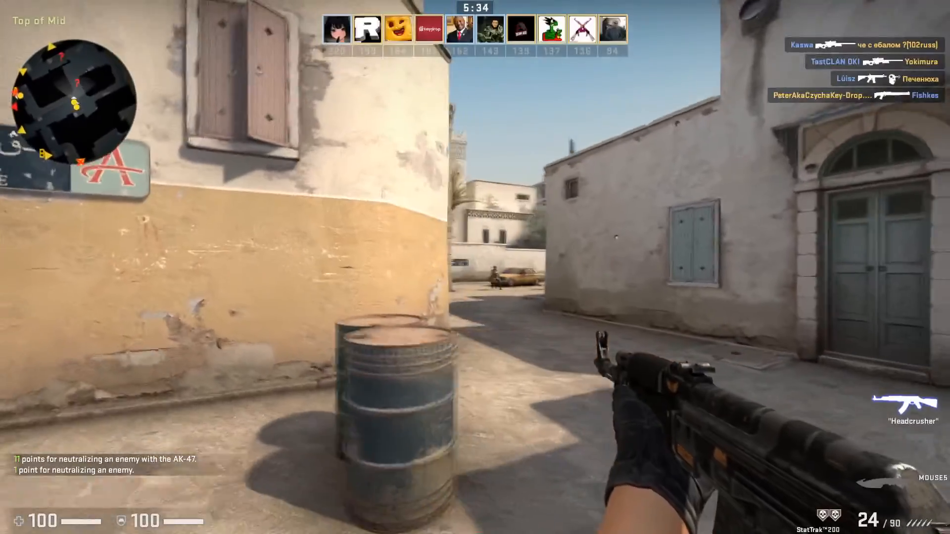
{"action": "left_click", "coordinate": [475, 268]}
{"action": "left_click", "coordinate": [475, 267]}
{"action": "left_click", "coordinate": [475, 267]}
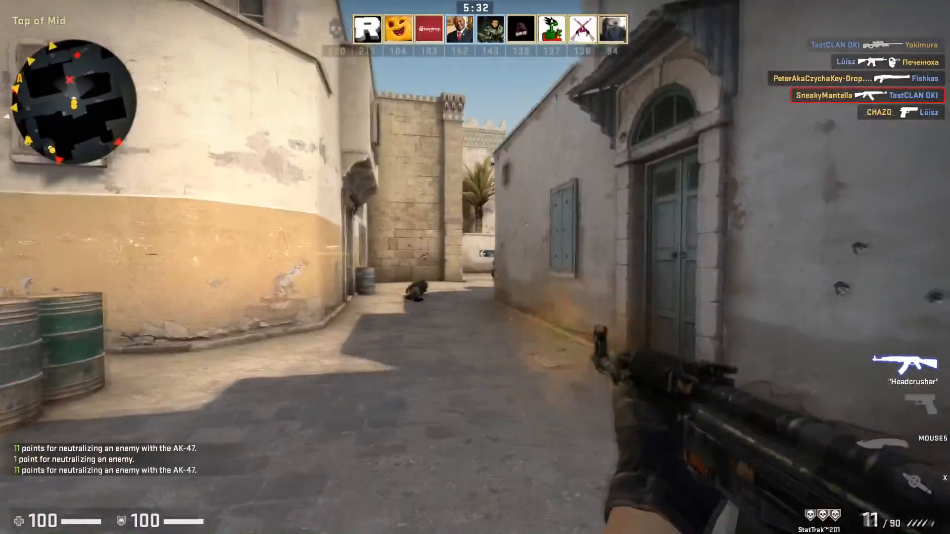
{"action": "left_click", "coordinate": [475, 267]}
{"action": "key", "text": "3"}
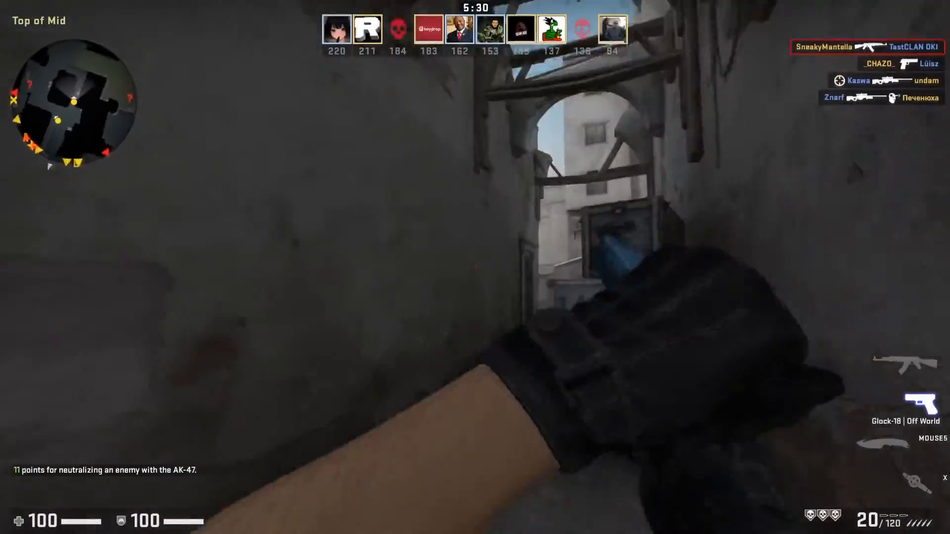
{"action": "scroll", "coordinate": [475, 267], "scroll_direction": "up", "scroll_amount": 2}
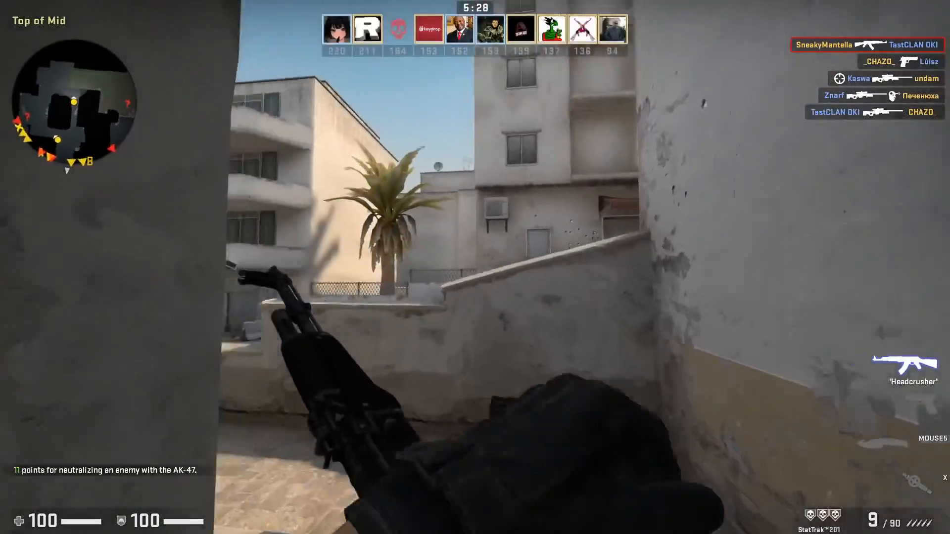
{"action": "key", "text": "w"}
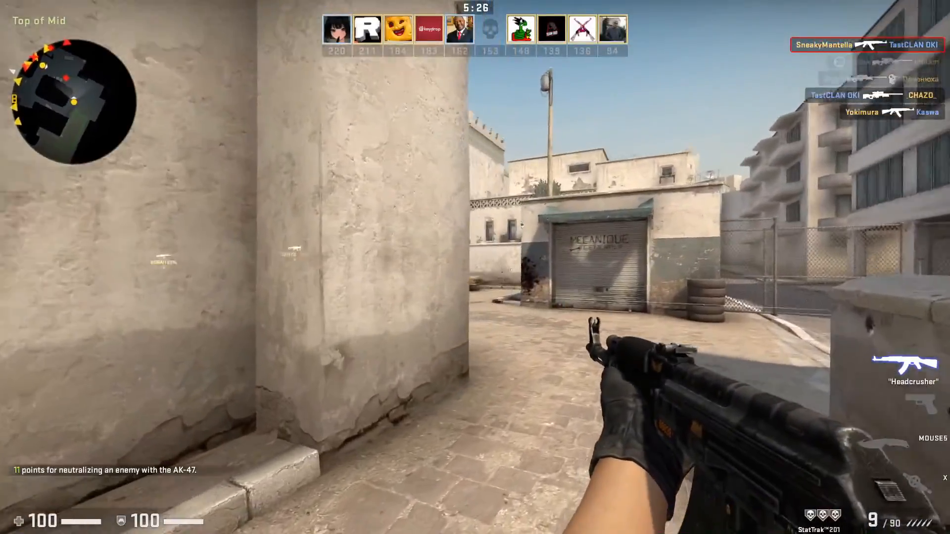
{"action": "key", "text": "w"}
{"action": "left_click", "coordinate": [475, 267]}
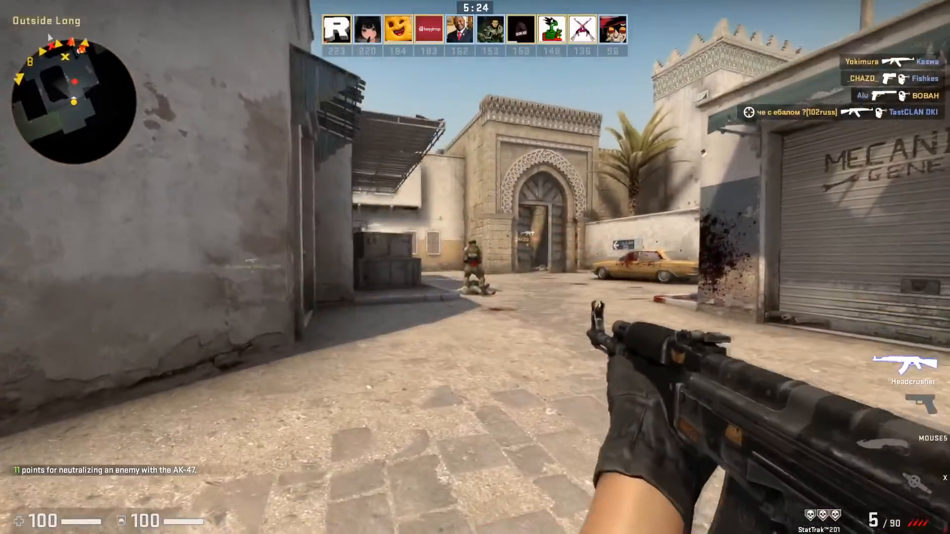
{"action": "key", "text": "r"}
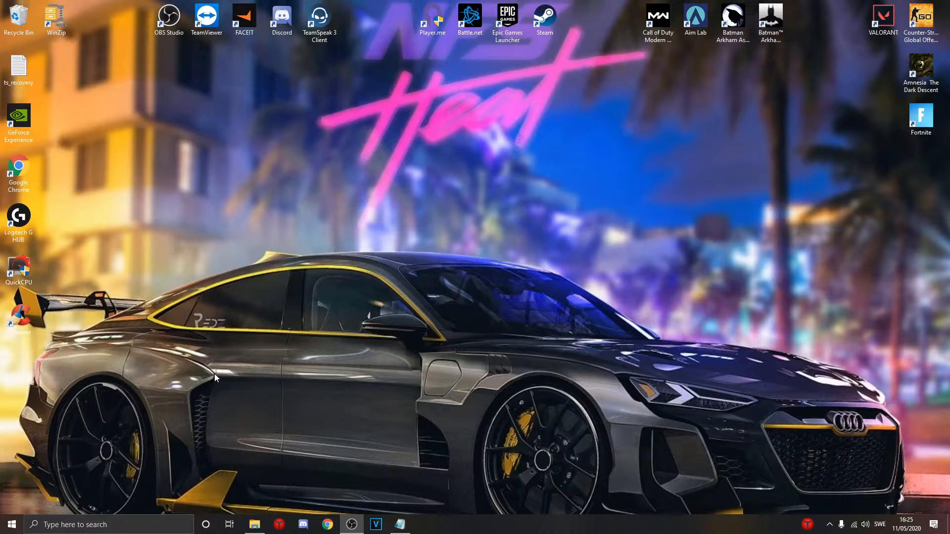
Search Windows for cmd and open Command Prompt as administrator, placing its window near the middle of the desktop
{"action": "left_click", "coordinate": [14, 528]}
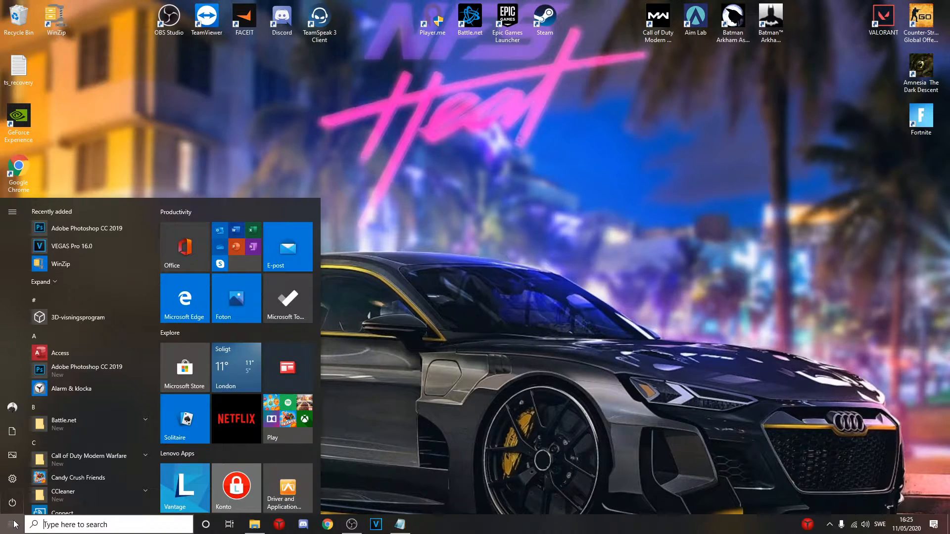
{"action": "type", "text": "cmd"}
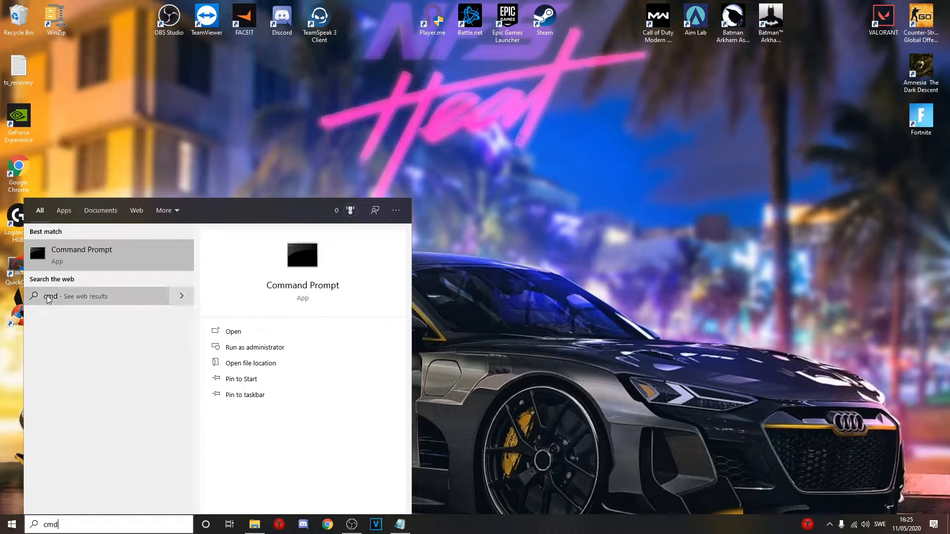
{"action": "right_click", "coordinate": [70, 261]}
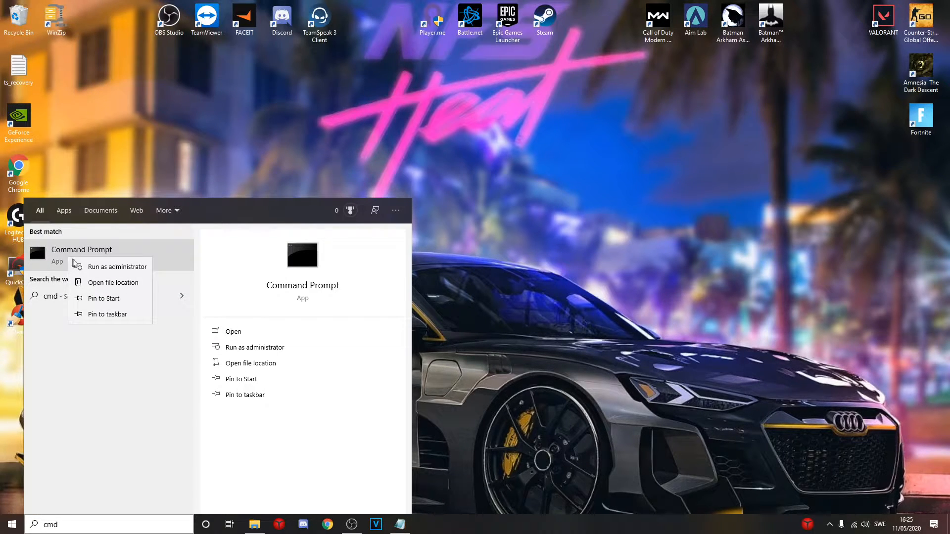
{"action": "left_click", "coordinate": [80, 267]}
{"action": "left_click_drag", "start_coordinate": [337, 112], "coordinate": [428, 129]}
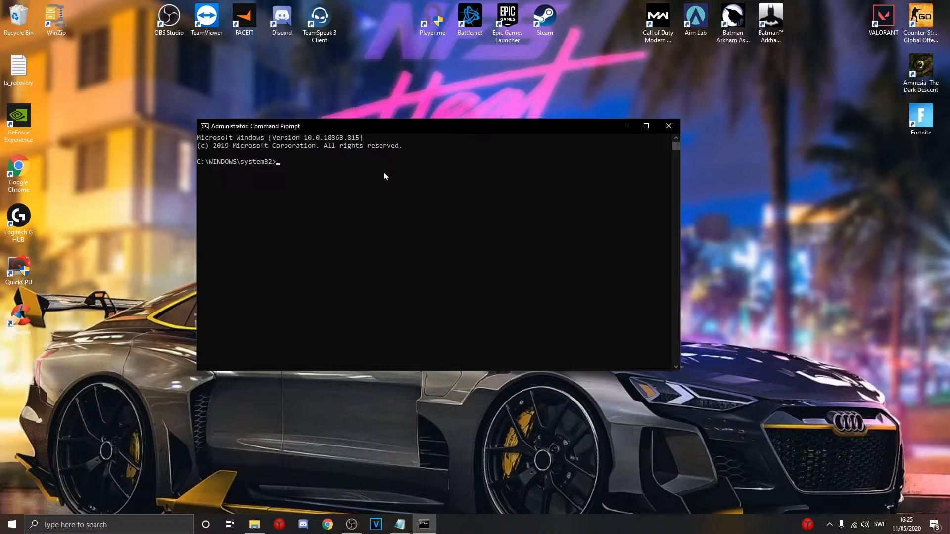
Run the command powercfg -duplicatescheme e9a42b02-d5df-448d-aa00-03f14749eb61 to add the Ultimate Performance power plan
{"action": "type", "text": "powercfg -duplicatescheme e9a42b02-d5df-448d-aa00-03f14749eb61"}
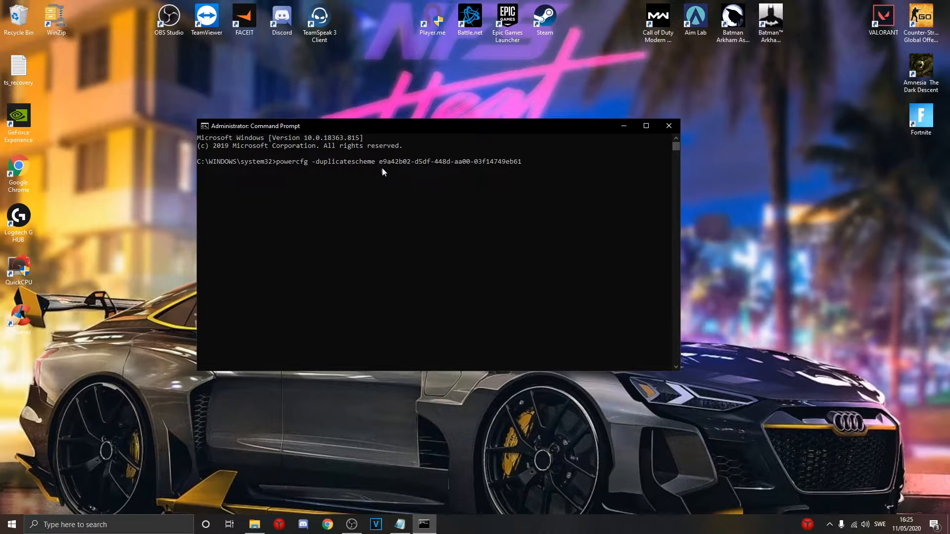
{"action": "left_click_drag", "start_coordinate": [277, 165], "coordinate": [307, 164]}
{"action": "left_click", "coordinate": [306, 165]}
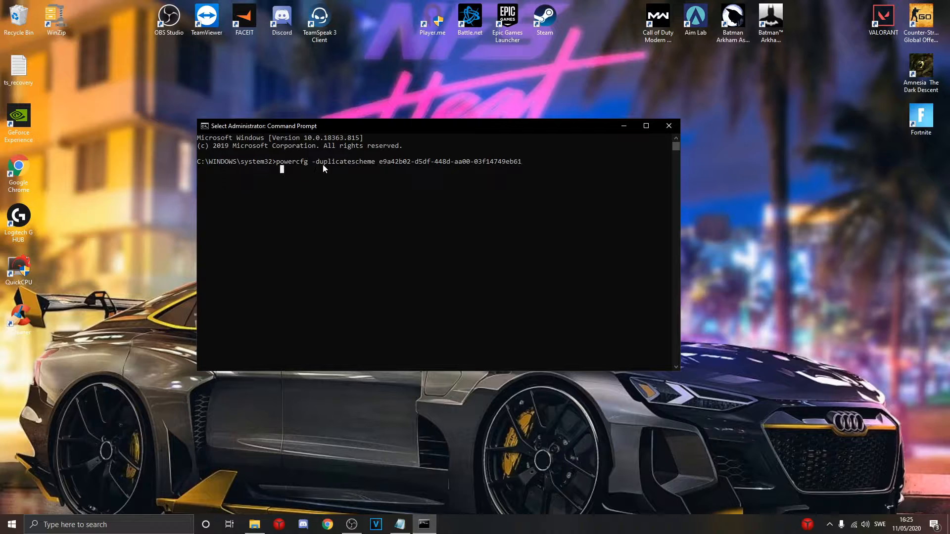
{"action": "left_click", "coordinate": [529, 161]}
{"action": "key", "text": "Escape"}
{"action": "key", "text": "Return"}
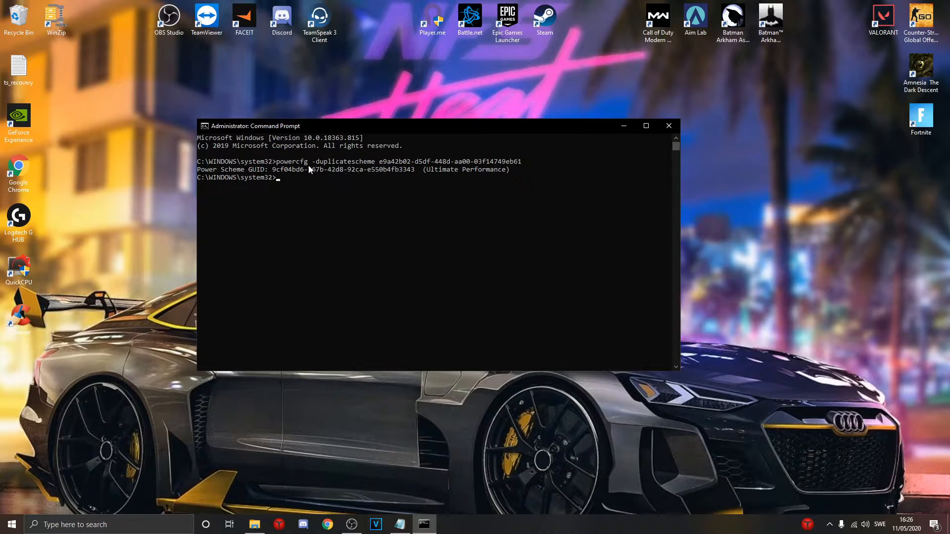
Check the power scheme GUID and plan name in the command output, and close Command Prompt
{"action": "left_click_drag", "start_coordinate": [198, 170], "coordinate": [259, 172]}
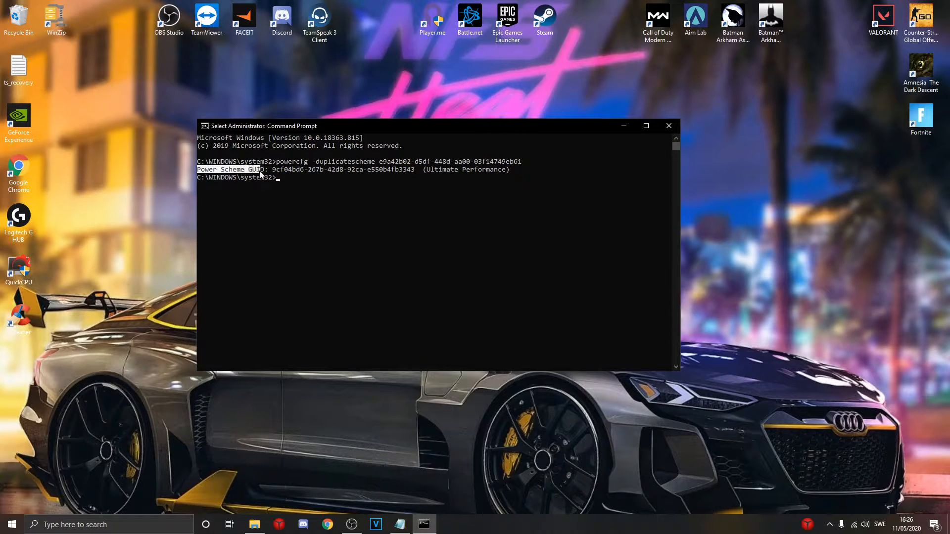
{"action": "left_click", "coordinate": [369, 171]}
{"action": "left_click_drag", "start_coordinate": [425, 171], "coordinate": [508, 171]}
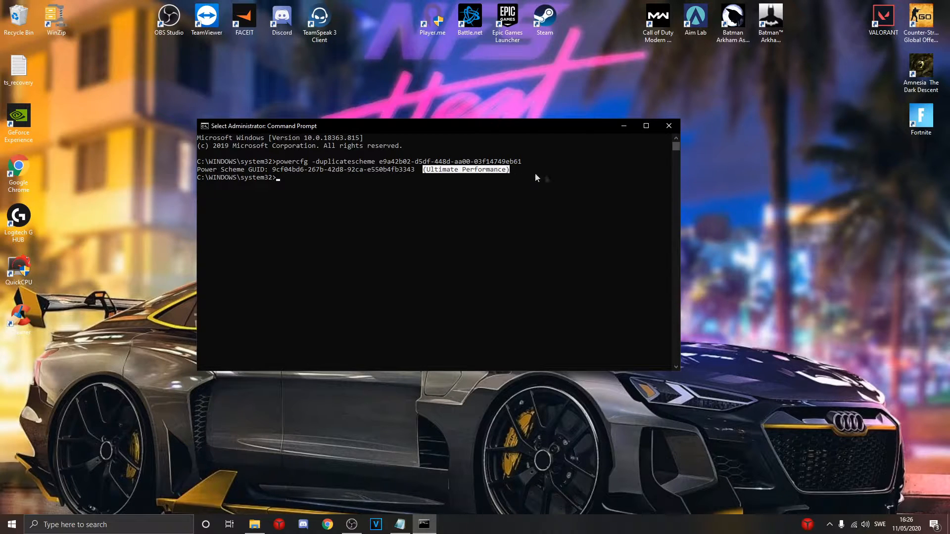
{"action": "left_click", "coordinate": [559, 174]}
{"action": "left_click", "coordinate": [524, 202]}
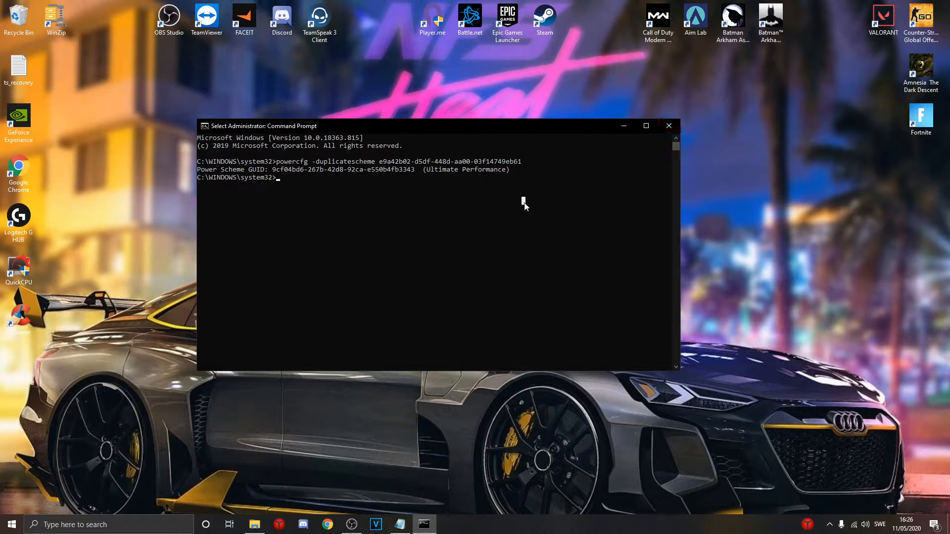
{"action": "key", "text": "alt+F4"}
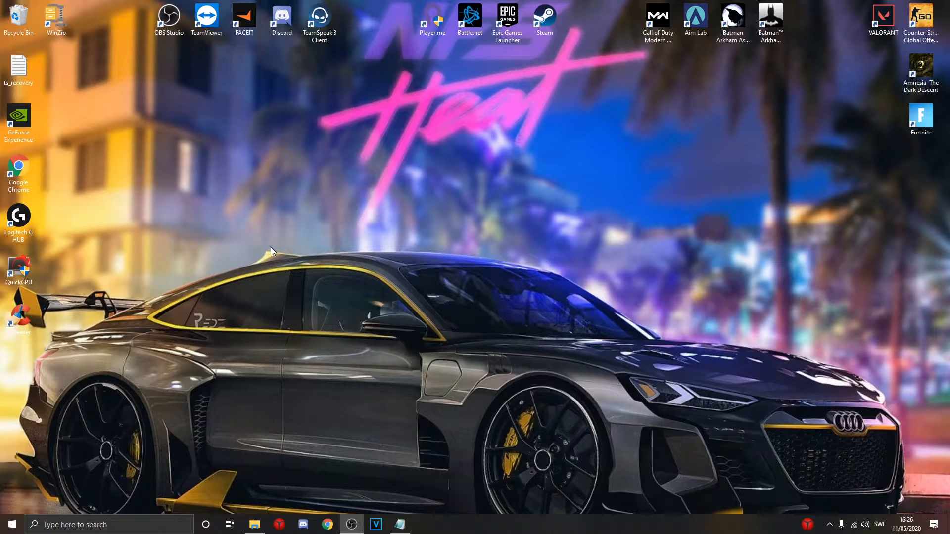
Open Control Panel, search it for power, and open Power Options
{"action": "left_click", "coordinate": [20, 523]}
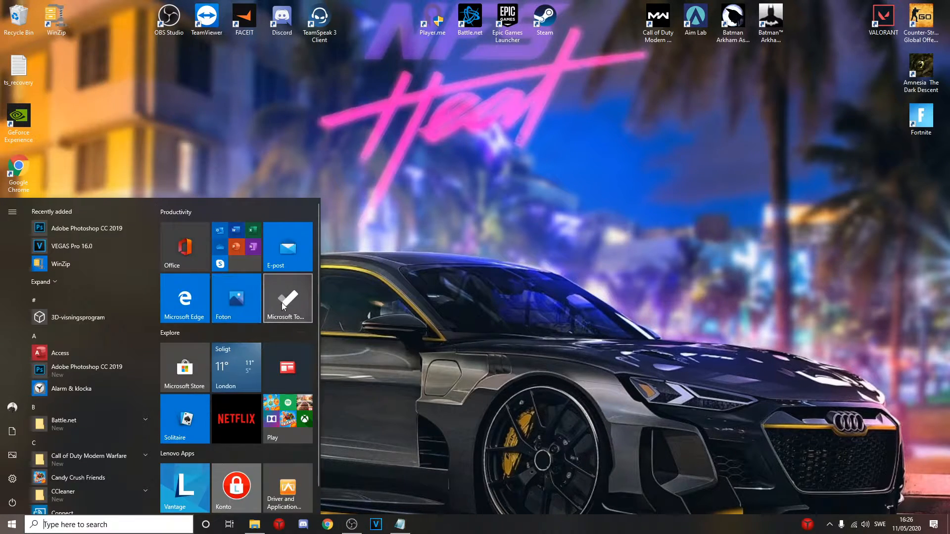
{"action": "type", "text": "control"}
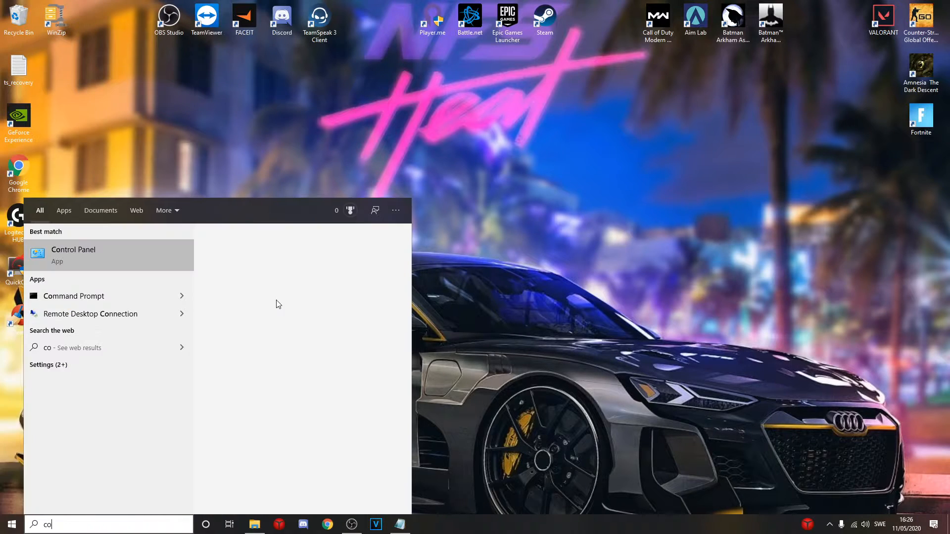
{"action": "key", "text": "Return"}
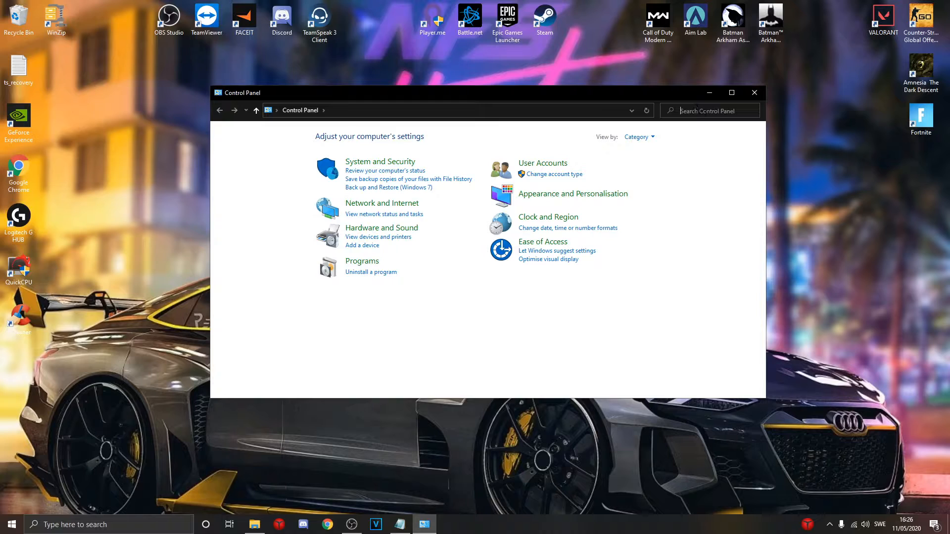
{"action": "left_click_drag", "start_coordinate": [646, 94], "coordinate": [633, 92]}
{"action": "type", "text": "power"}
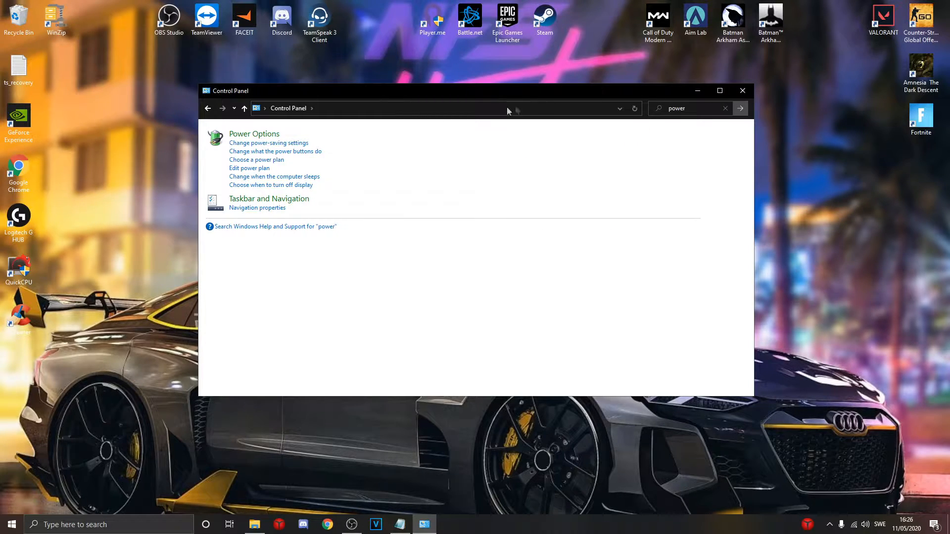
{"action": "left_click", "coordinate": [254, 134]}
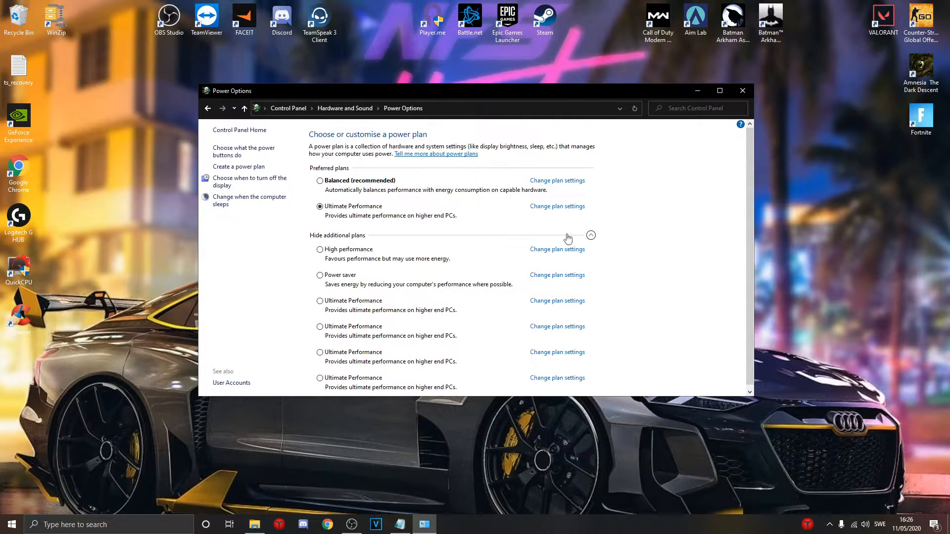
Examine the additional power plans and leave their list collapsed
{"action": "left_click", "coordinate": [589, 235]}
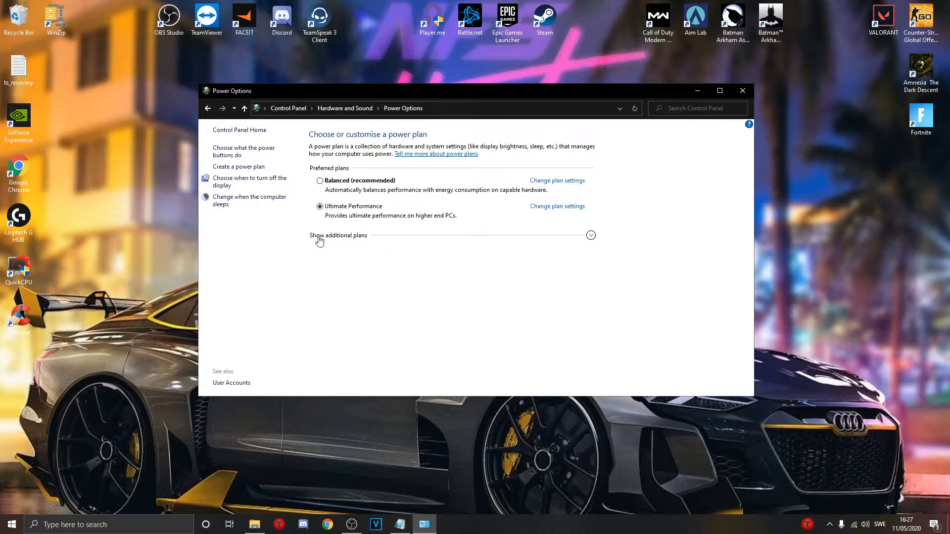
{"action": "left_click", "coordinate": [591, 236]}
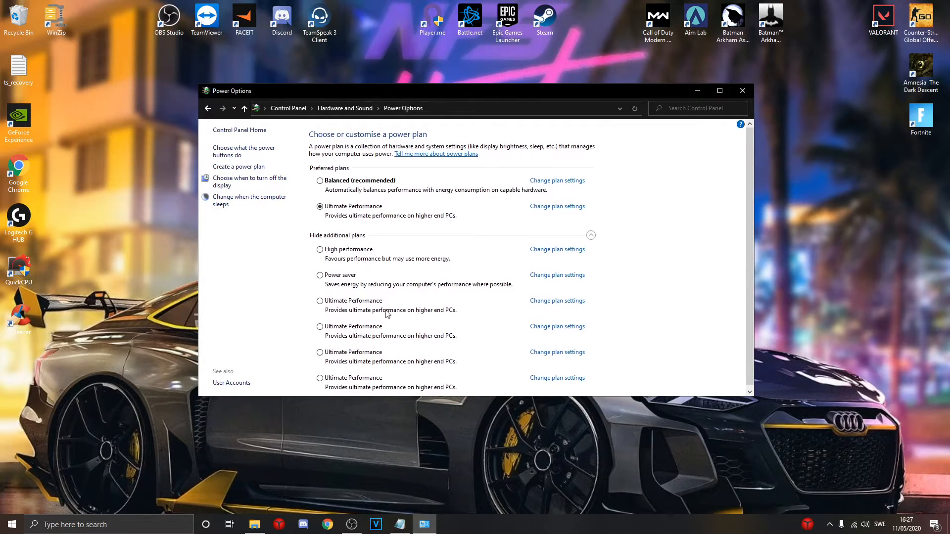
{"action": "left_click", "coordinate": [339, 235]}
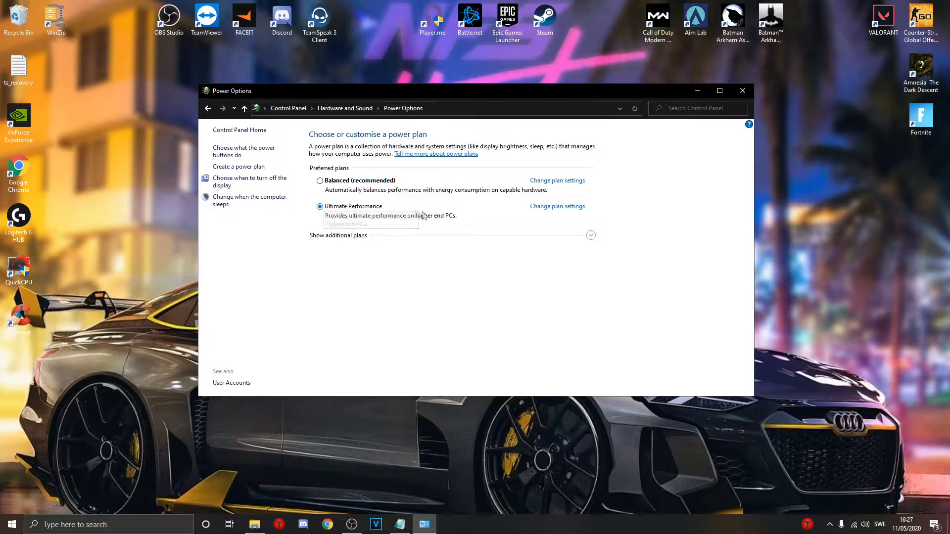
Set the Ultimate Performance plan to never turn off the display and never put the computer to sleep, and save the changes
{"action": "left_click", "coordinate": [569, 209]}
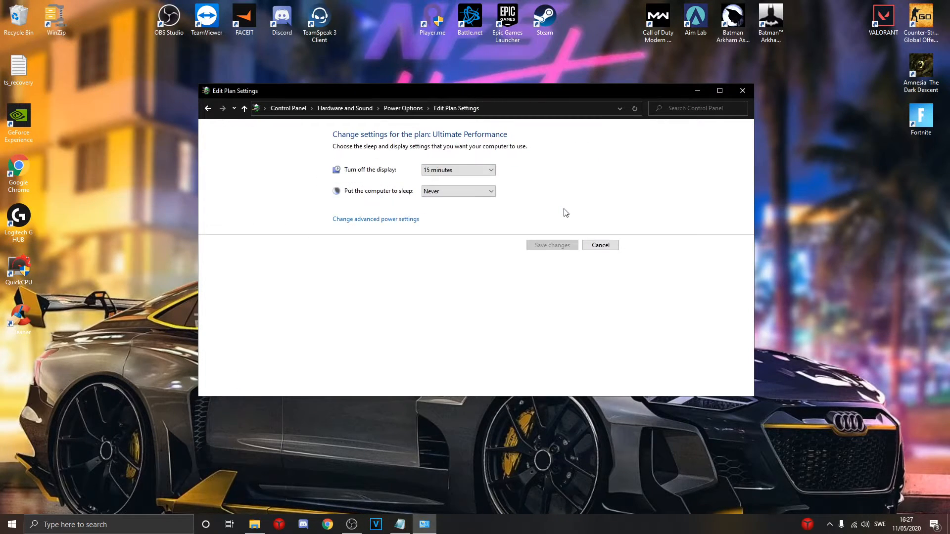
{"action": "left_click", "coordinate": [472, 170]}
{"action": "left_click", "coordinate": [455, 291]}
{"action": "left_click", "coordinate": [460, 191]}
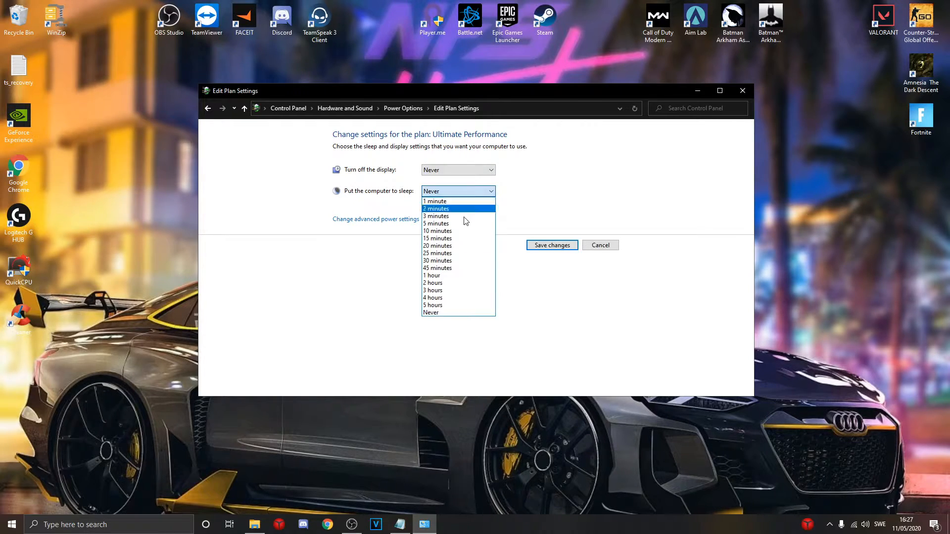
{"action": "left_click", "coordinate": [447, 310]}
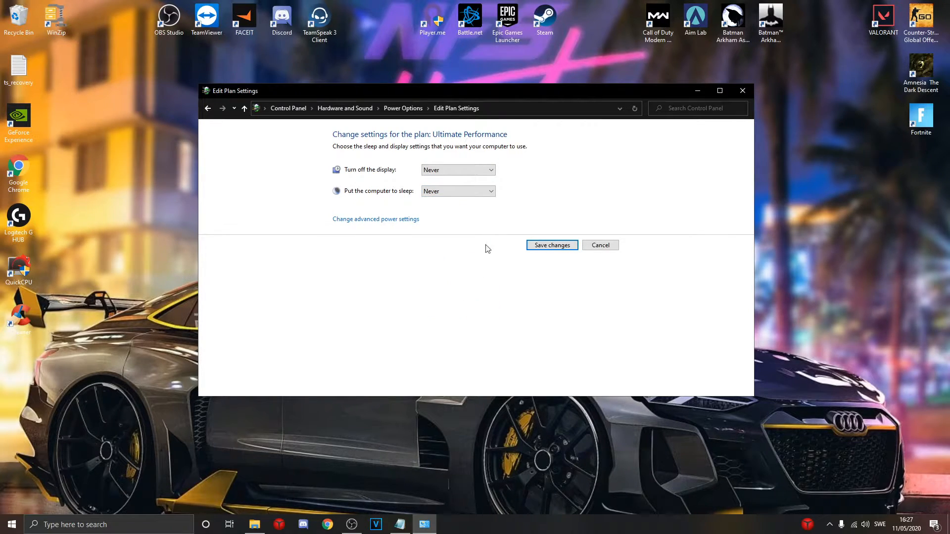
{"action": "left_click", "coordinate": [549, 245]}
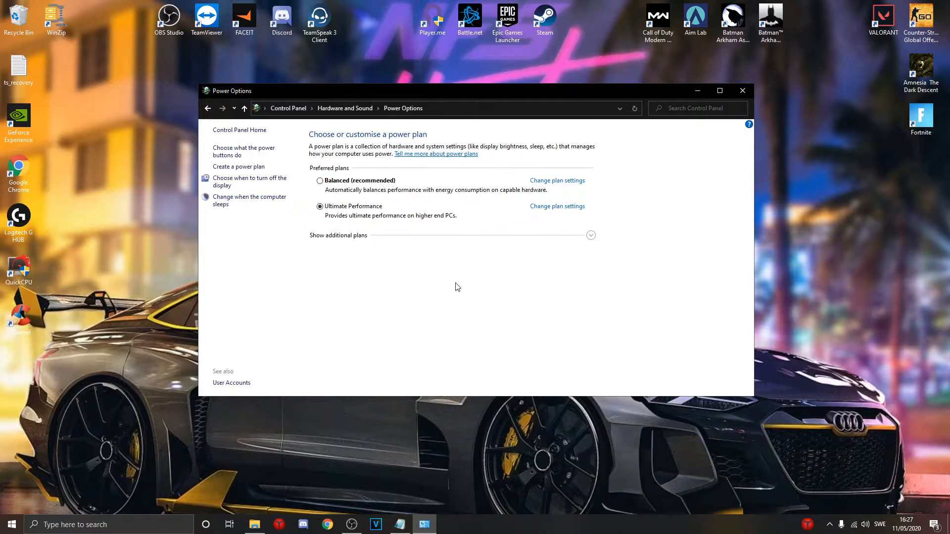
Open the advanced power settings of the Ultimate Performance plan and choose Ultimate Performance [Active] as the plan to customise
{"action": "left_click", "coordinate": [553, 207]}
{"action": "left_click", "coordinate": [363, 220]}
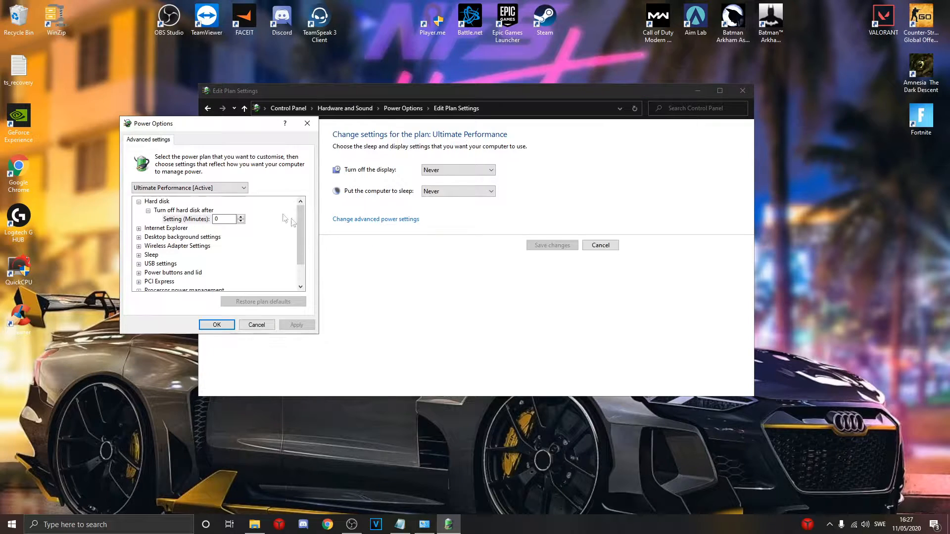
{"action": "left_click_drag", "start_coordinate": [227, 129], "coordinate": [258, 159]}
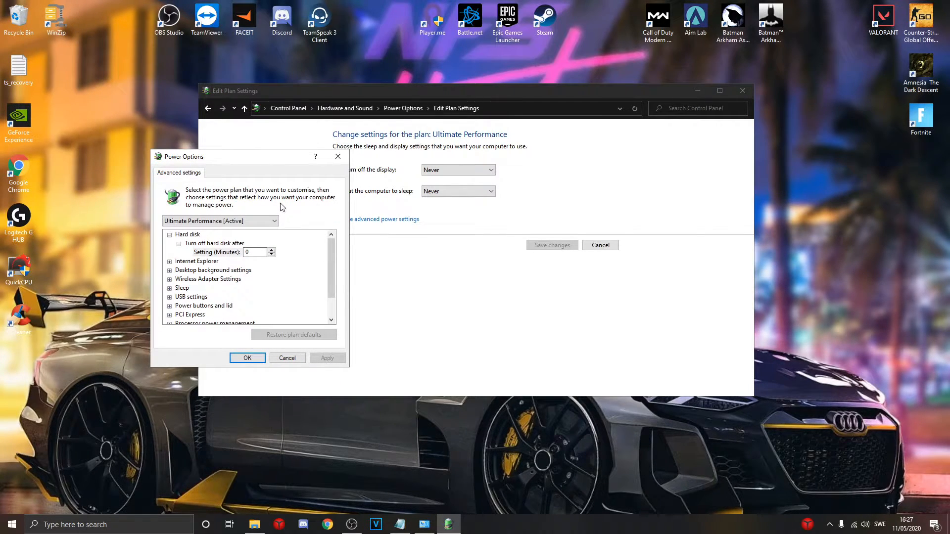
{"action": "left_click", "coordinate": [254, 223]}
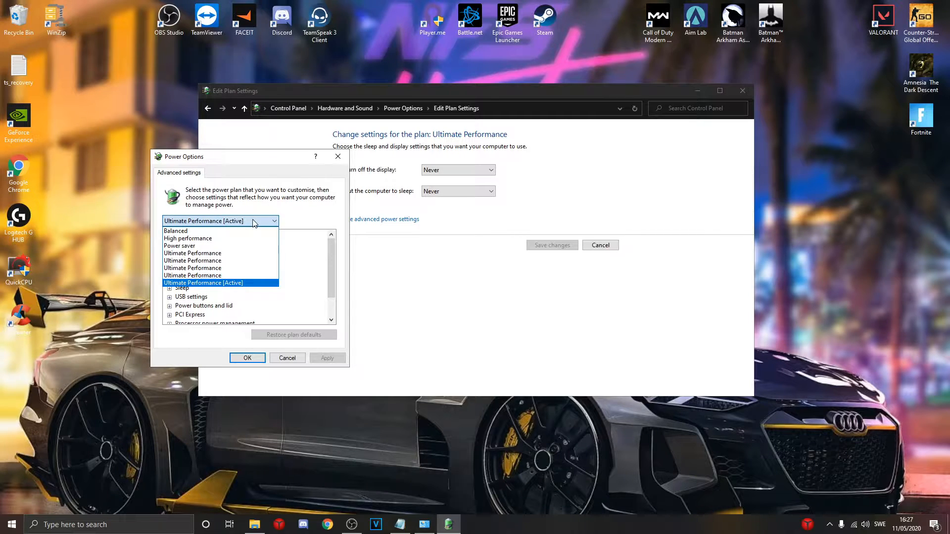
{"action": "left_click", "coordinate": [198, 284]}
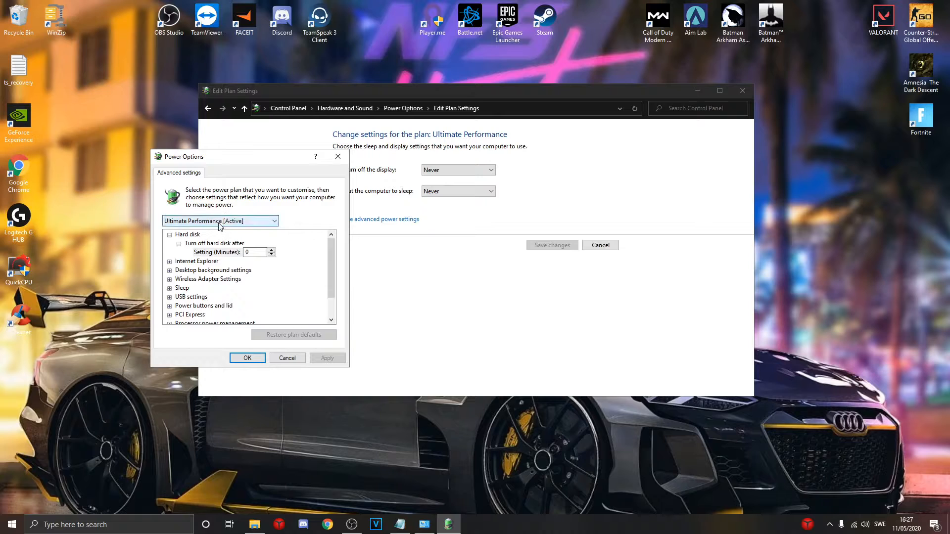
Set the JavaScript Timer Frequency under Internet Explorer to Maximum Performance
{"action": "scroll", "coordinate": [178, 267], "scroll_direction": "down", "scroll_amount": 1}
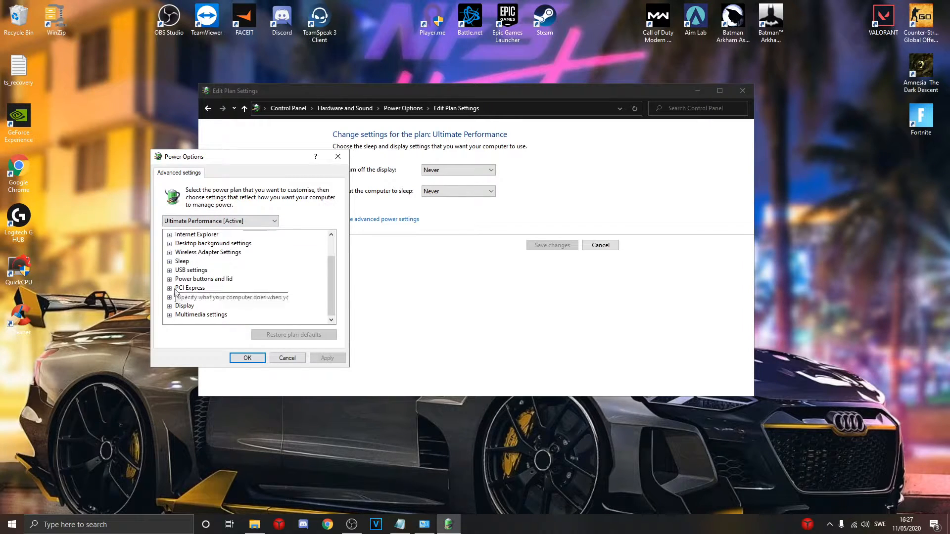
{"action": "scroll", "coordinate": [173, 254], "scroll_direction": "up", "scroll_amount": 1}
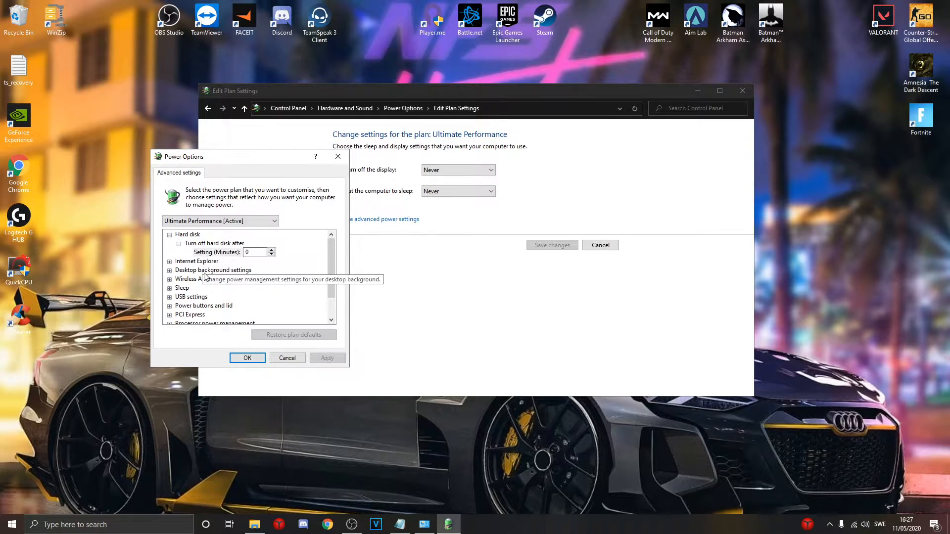
{"action": "left_click", "coordinate": [170, 261]}
{"action": "left_click", "coordinate": [179, 270]}
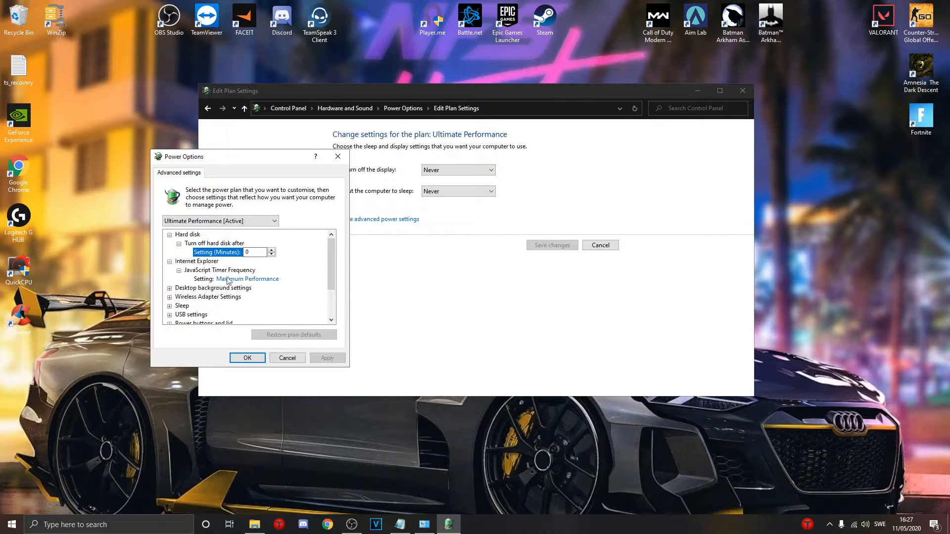
{"action": "left_click", "coordinate": [238, 279]}
{"action": "left_click", "coordinate": [245, 280]}
{"action": "left_click", "coordinate": [247, 295]}
Set the slide show under Desktop background settings to Paused
{"action": "scroll", "coordinate": [331, 266], "scroll_direction": "down", "scroll_amount": 1}
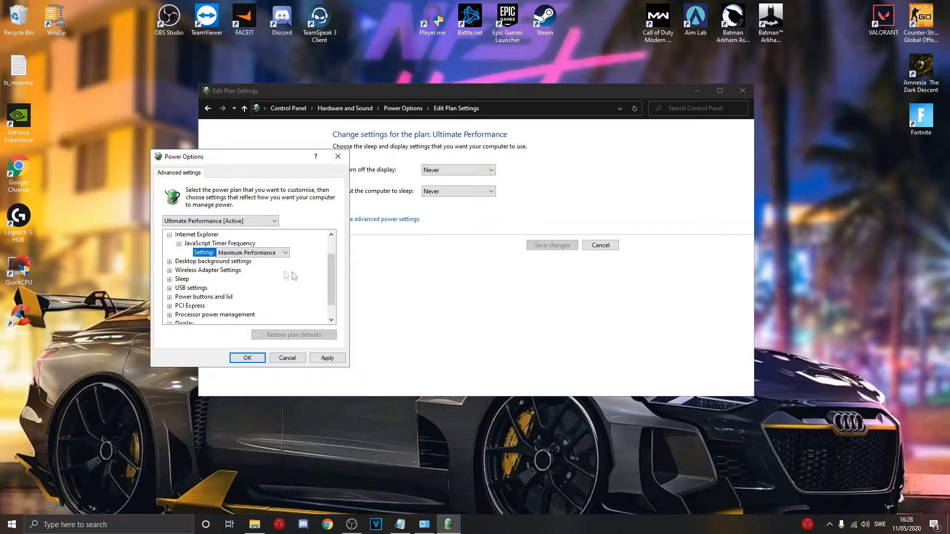
{"action": "left_click", "coordinate": [170, 262]}
{"action": "left_click", "coordinate": [179, 270]}
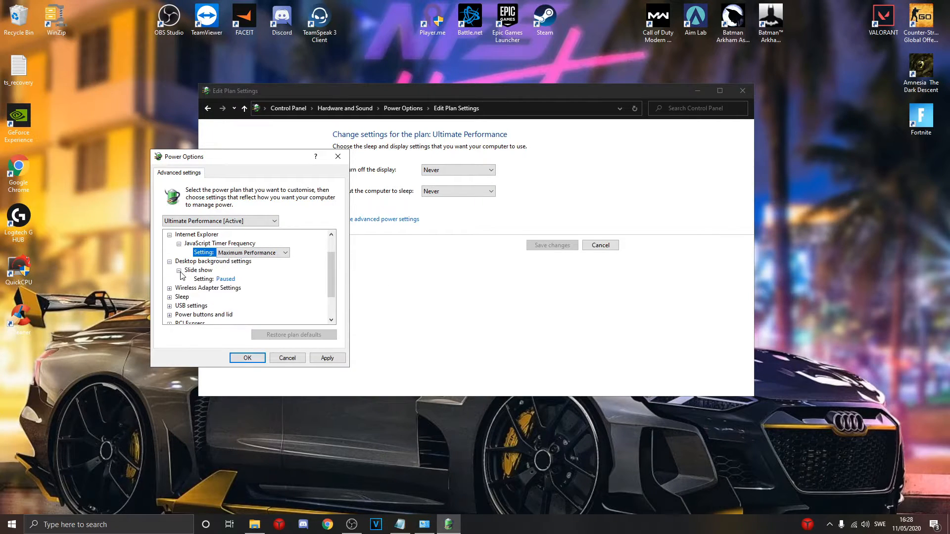
{"action": "left_click", "coordinate": [228, 279]}
{"action": "left_click", "coordinate": [238, 281]}
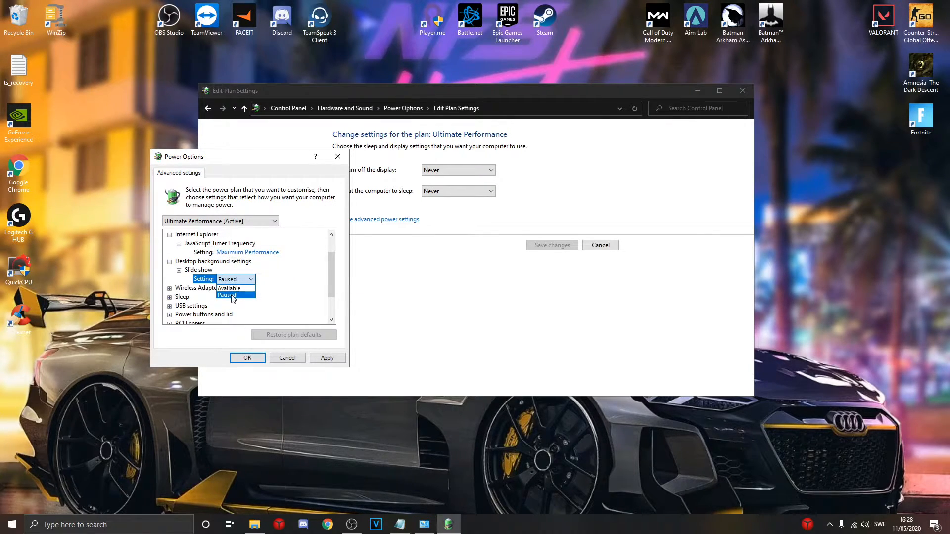
{"action": "left_click", "coordinate": [232, 296]}
Set the Power Saving Mode under Wireless Adapter Settings to Maximum Performance
{"action": "scroll", "coordinate": [309, 281], "scroll_direction": "down", "scroll_amount": 1}
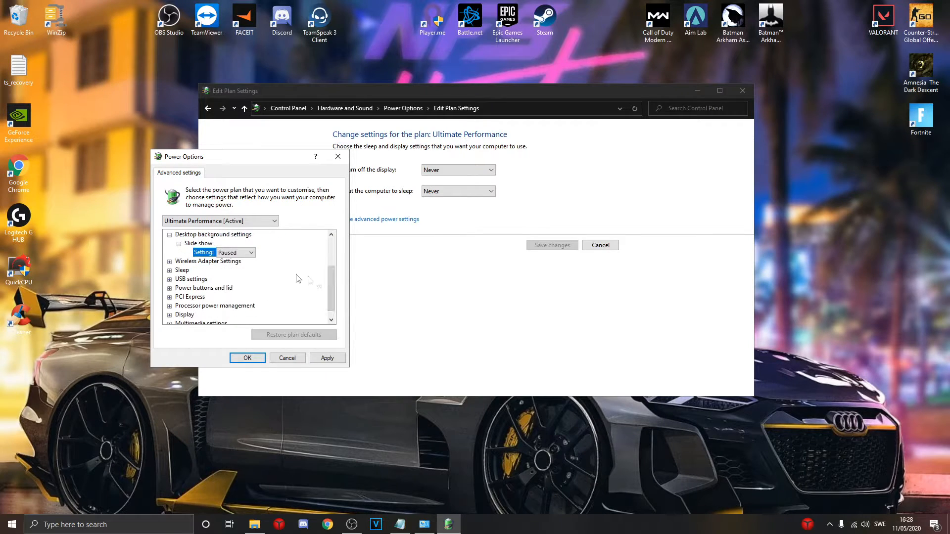
{"action": "left_click", "coordinate": [169, 262]}
{"action": "left_click", "coordinate": [178, 271]}
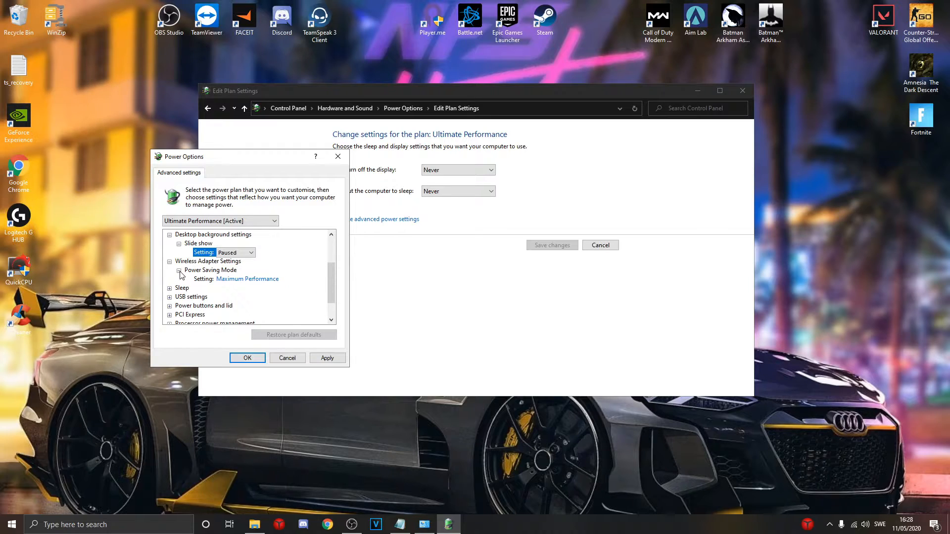
{"action": "left_click", "coordinate": [247, 279]}
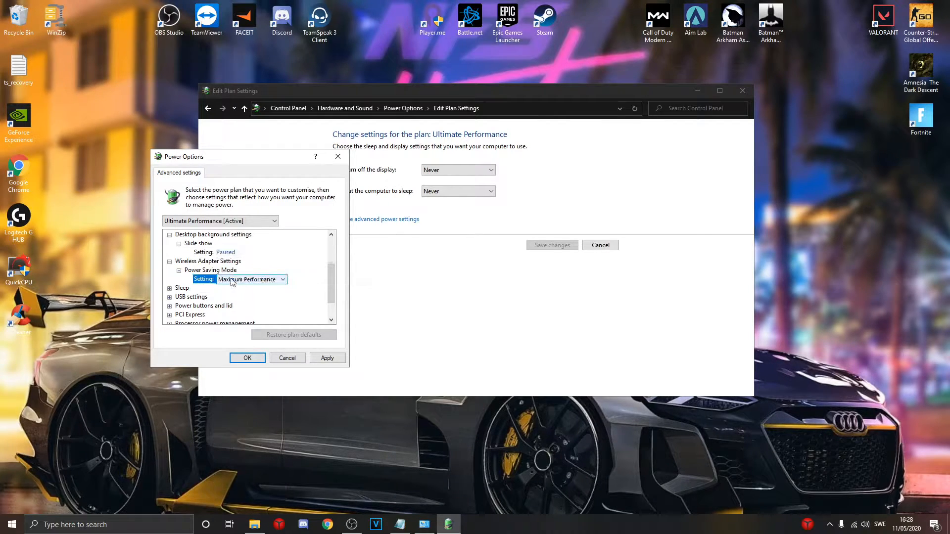
{"action": "left_click", "coordinate": [250, 279]}
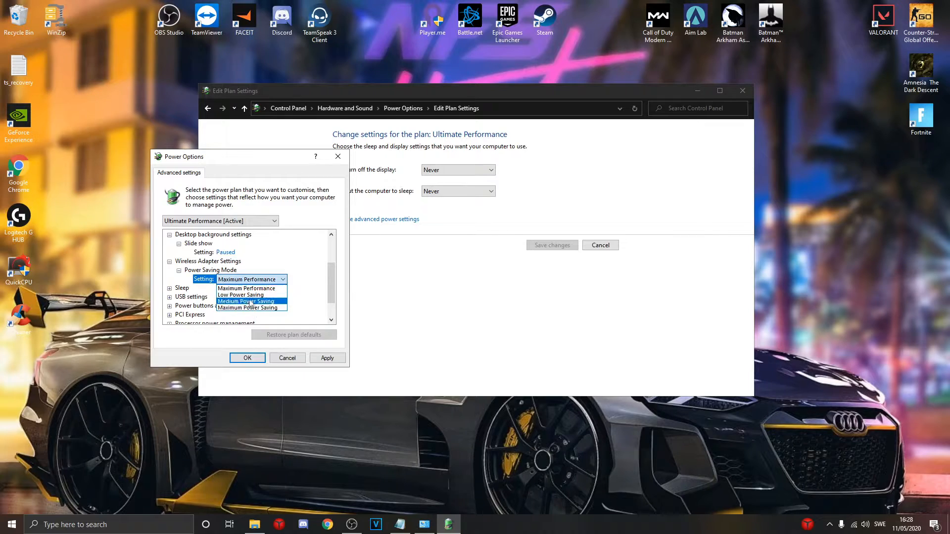
{"action": "left_click", "coordinate": [284, 288]}
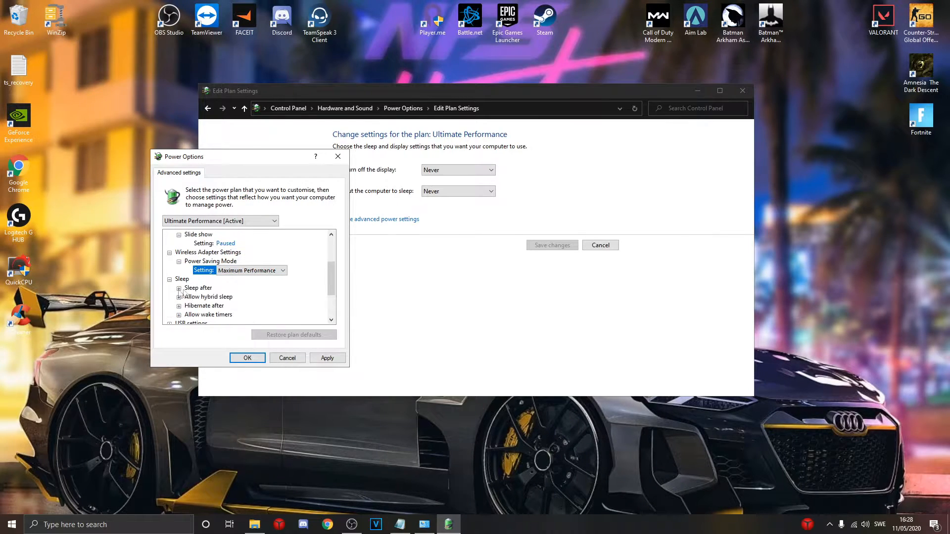
Expand the Sleep group and check its Sleep after, Allow hybrid sleep and Hibernate after settings
{"action": "left_click", "coordinate": [169, 288]}
{"action": "left_click", "coordinate": [179, 253]}
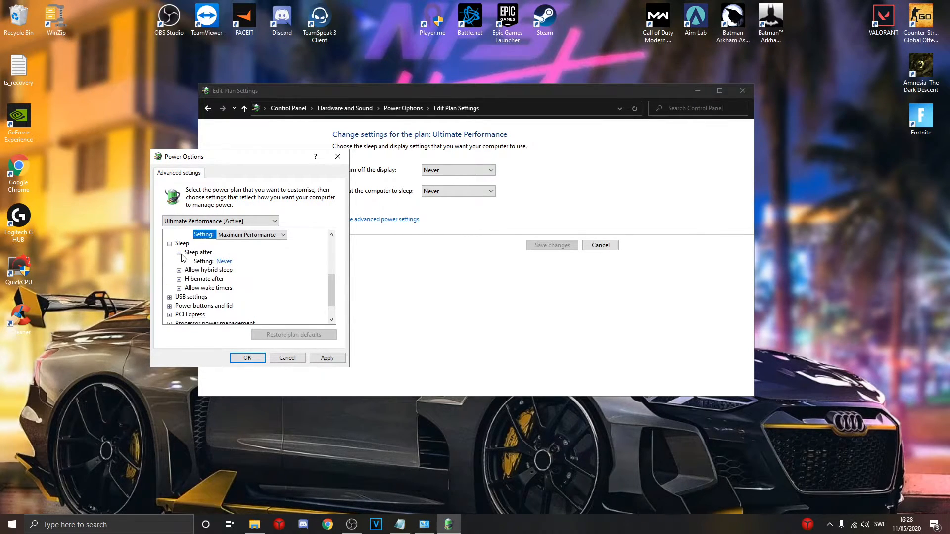
{"action": "left_click", "coordinate": [179, 270]}
{"action": "left_click", "coordinate": [179, 288]}
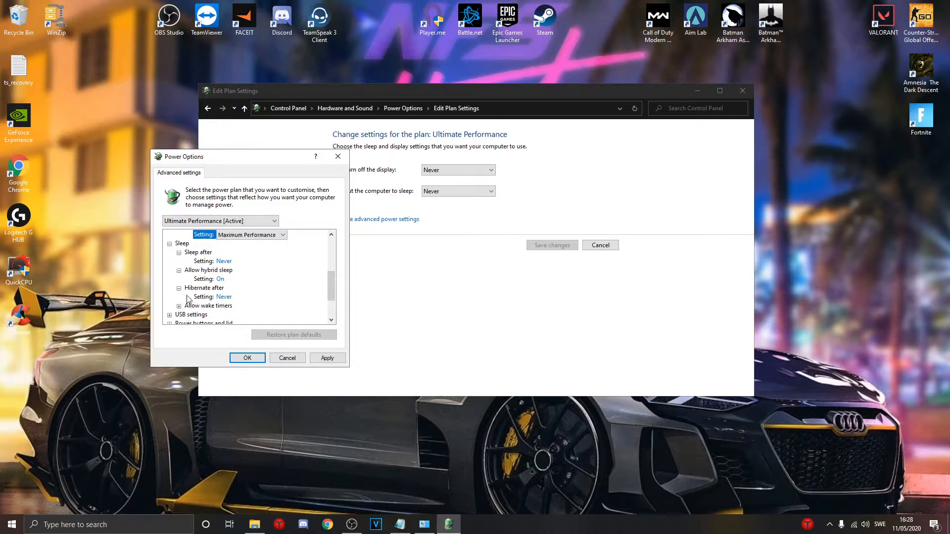
Set Allow wake timers in the Sleep group to Disable
{"action": "scroll", "coordinate": [327, 286], "scroll_direction": "down", "scroll_amount": 1}
{"action": "left_click", "coordinate": [180, 271]}
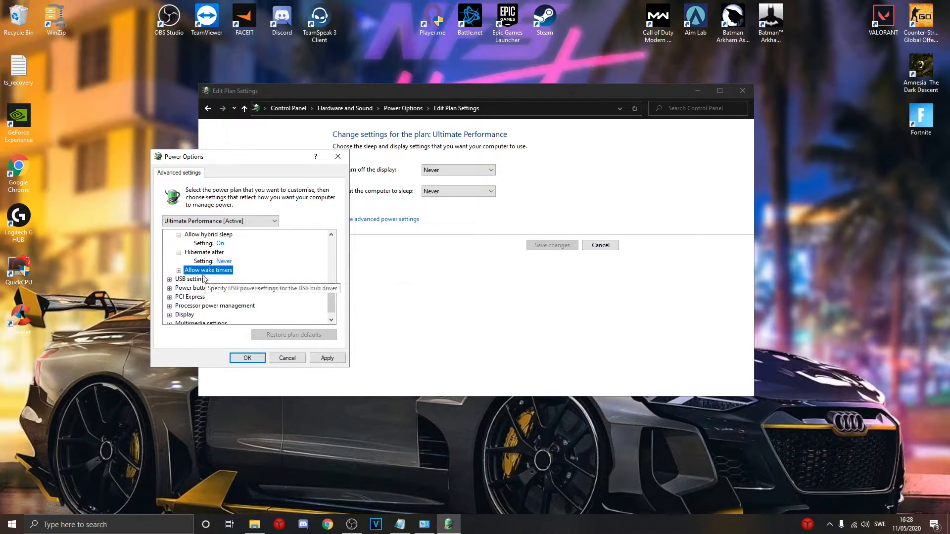
{"action": "left_click", "coordinate": [207, 279]}
{"action": "left_click", "coordinate": [238, 279]}
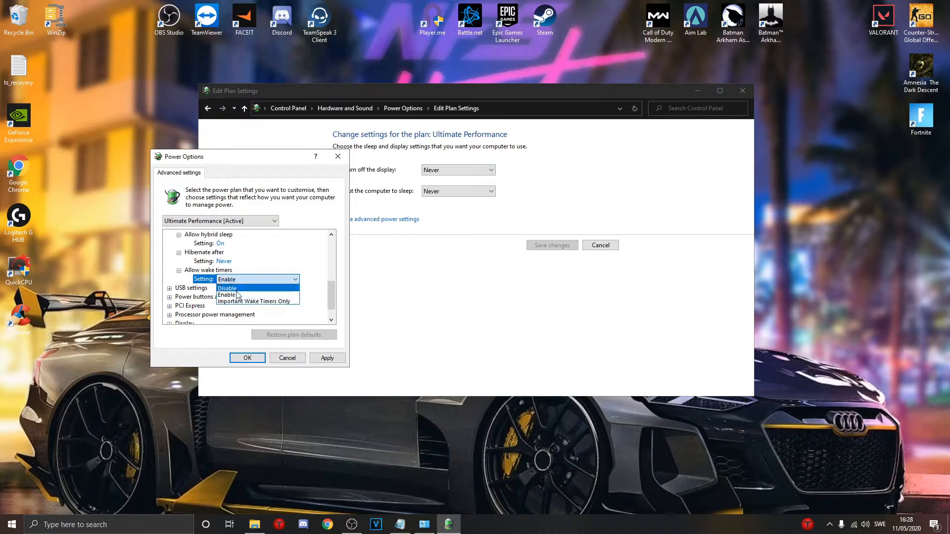
{"action": "left_click", "coordinate": [227, 287]}
Expand USB settings and check the USB selective suspend setting
{"action": "scroll", "coordinate": [313, 297], "scroll_direction": "down", "scroll_amount": 1}
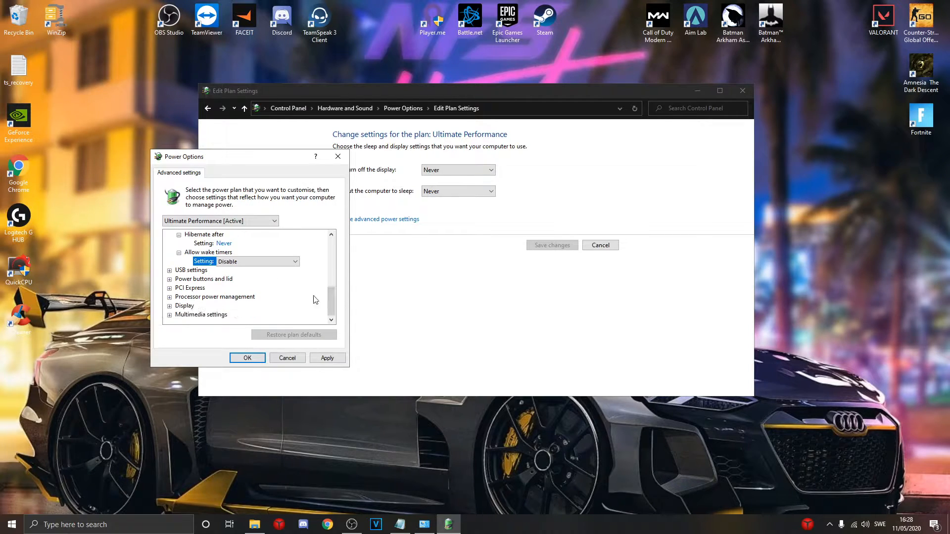
{"action": "left_click", "coordinate": [169, 271]}
{"action": "left_click", "coordinate": [210, 279]}
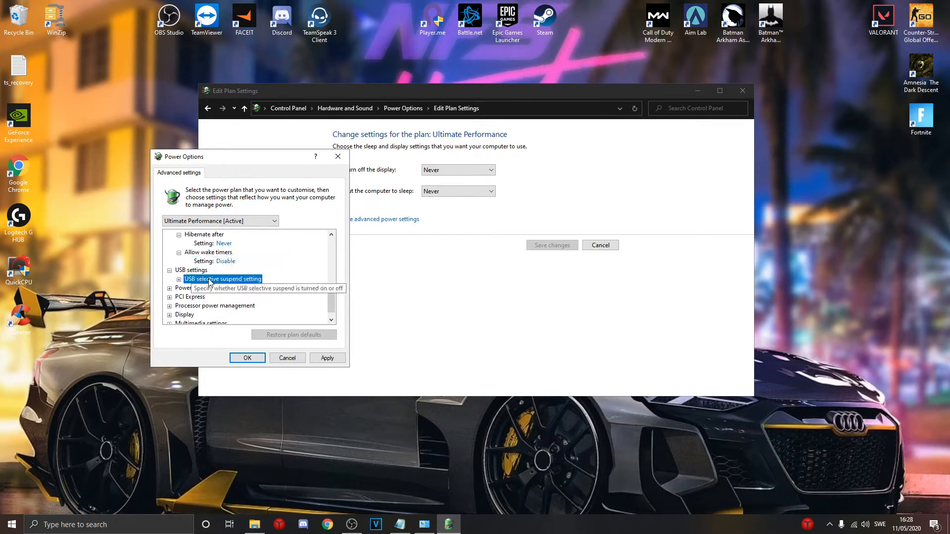
{"action": "left_click", "coordinate": [179, 280]}
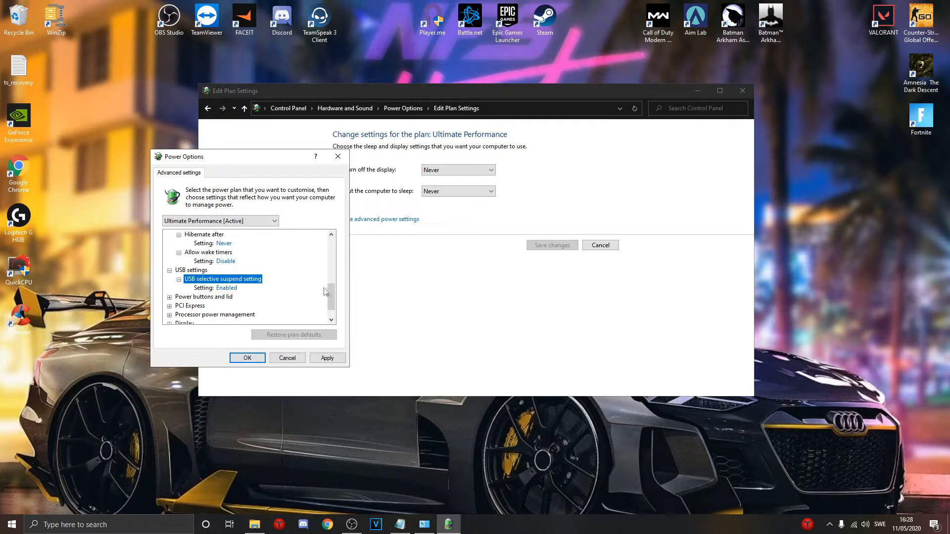
Expand Power buttons and lid, and check Link State Power Management under PCI Express
{"action": "scroll", "coordinate": [327, 292], "scroll_direction": "down", "scroll_amount": 1}
{"action": "left_click", "coordinate": [170, 279]}
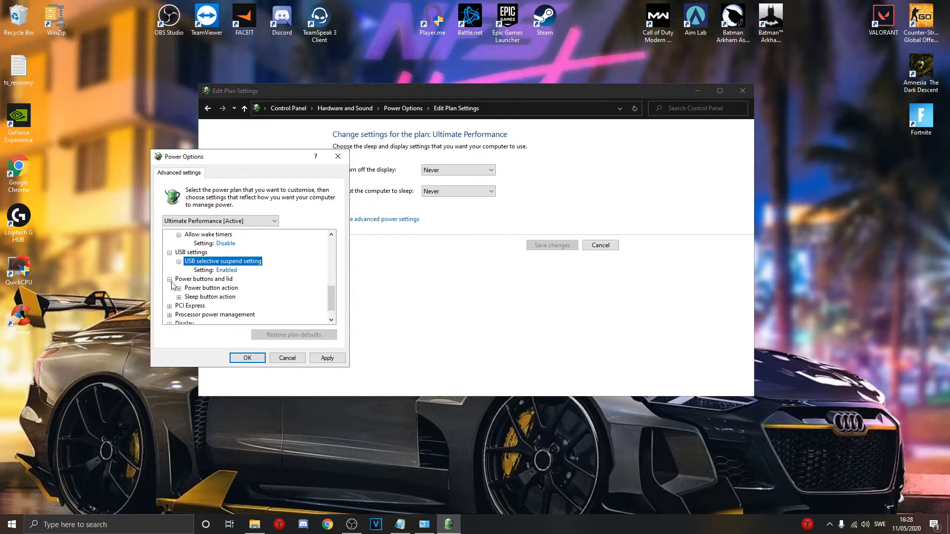
{"action": "scroll", "coordinate": [206, 297], "scroll_direction": "down", "scroll_amount": 1}
{"action": "left_click", "coordinate": [170, 288]}
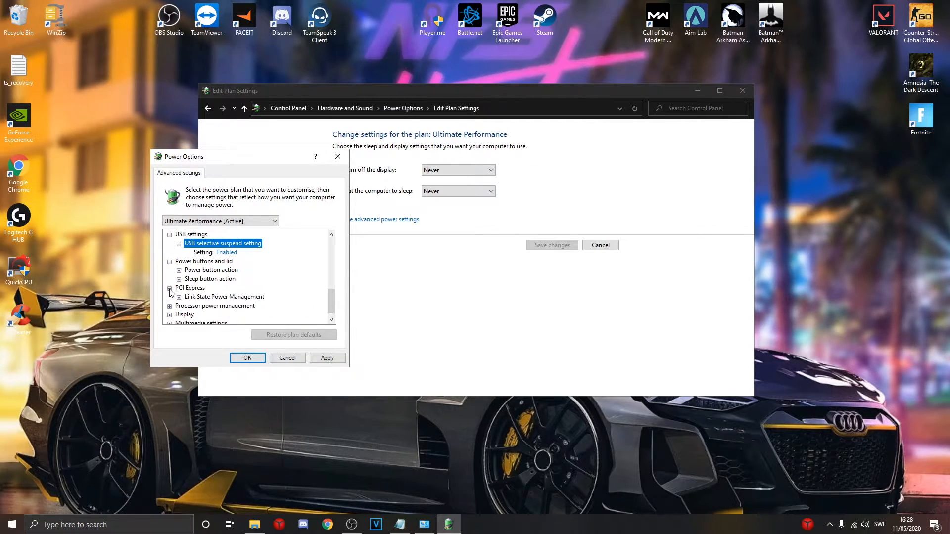
{"action": "scroll", "coordinate": [186, 291], "scroll_direction": "down", "scroll_amount": 1}
{"action": "left_click", "coordinate": [179, 288]}
{"action": "scroll", "coordinate": [188, 297], "scroll_direction": "down", "scroll_amount": 1}
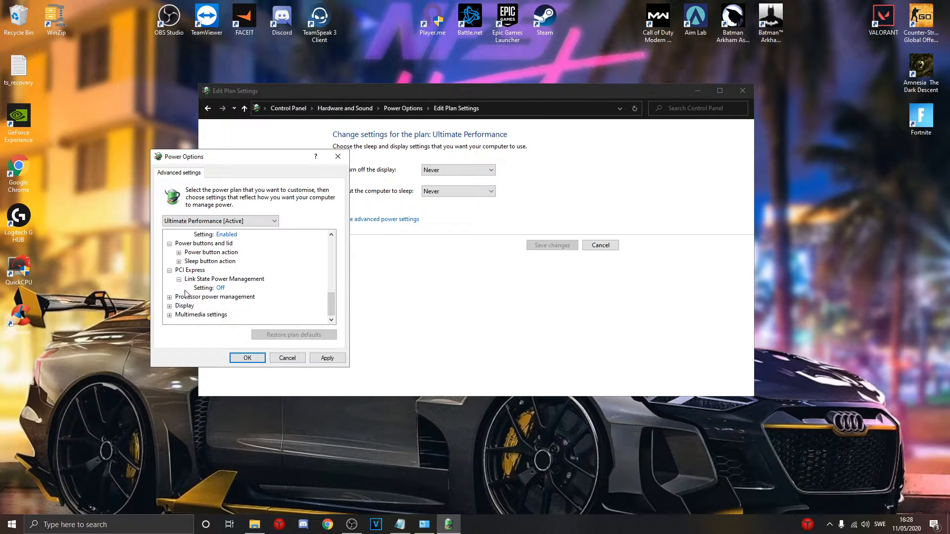
Open the minimum processor state for editing and check the system cooling policy and maximum processor state under Processor power management
{"action": "left_click", "coordinate": [170, 297]}
{"action": "scroll", "coordinate": [173, 300], "scroll_direction": "down", "scroll_amount": 1}
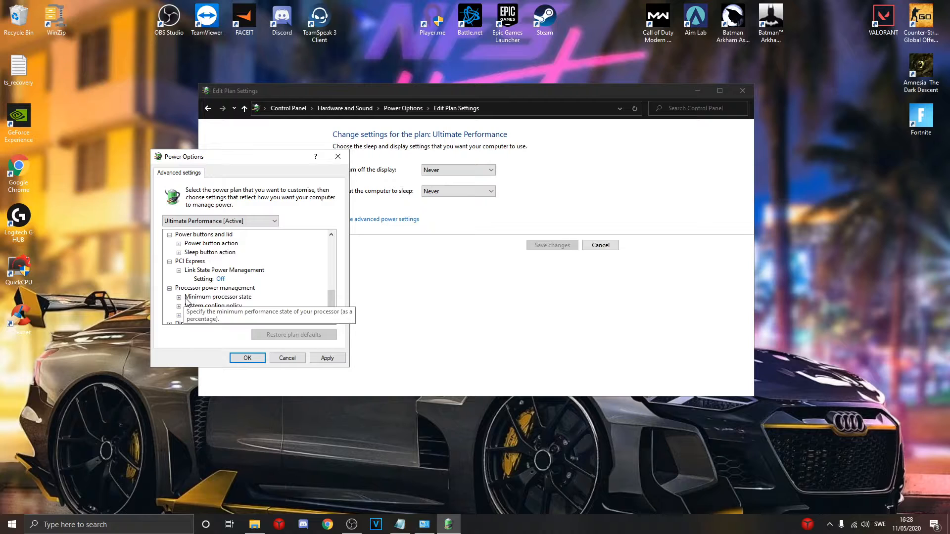
{"action": "left_click", "coordinate": [179, 297]}
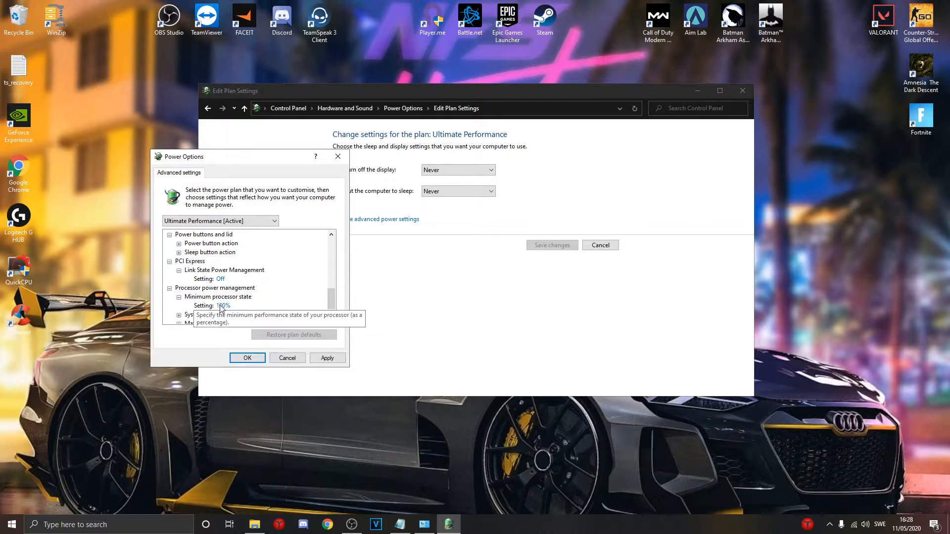
{"action": "left_click", "coordinate": [223, 305]}
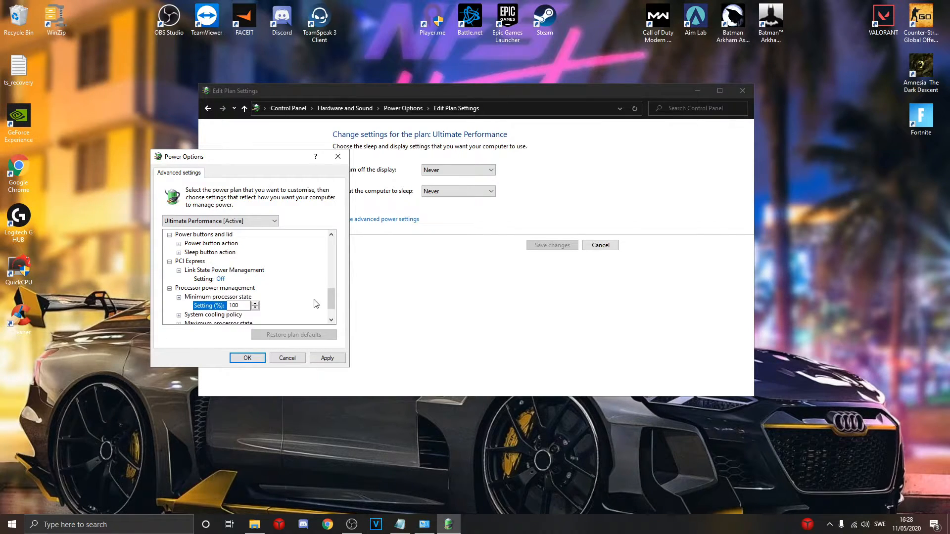
{"action": "left_click_drag", "start_coordinate": [332, 297], "coordinate": [332, 306]}
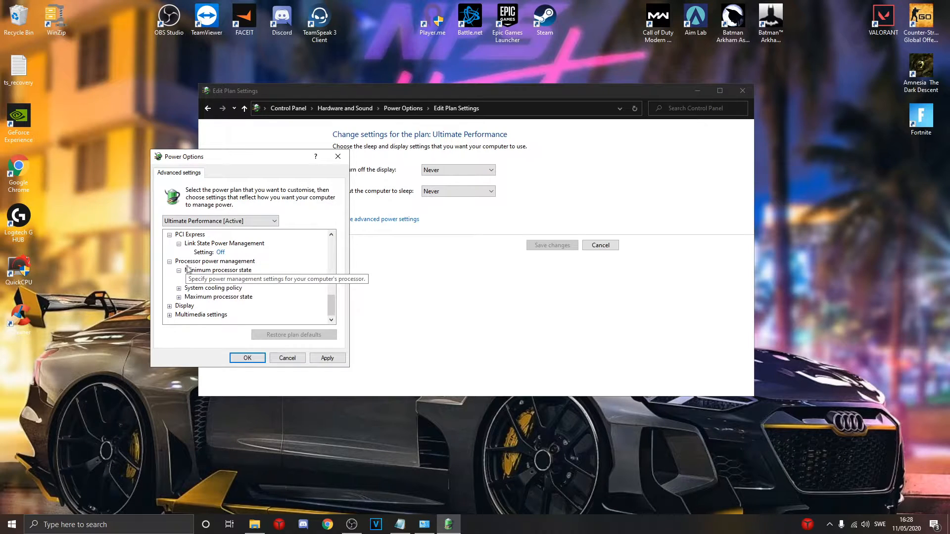
{"action": "left_click", "coordinate": [208, 279]}
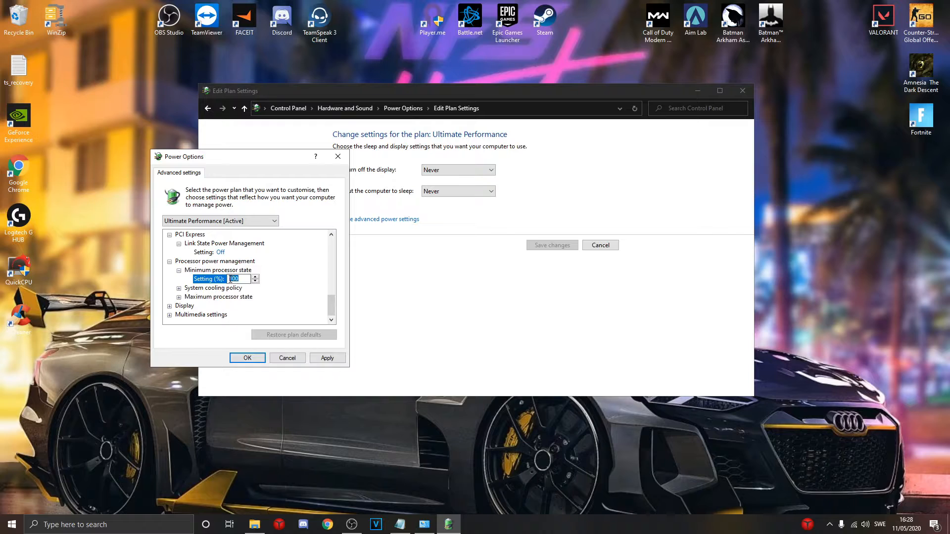
{"action": "left_click", "coordinate": [179, 289]}
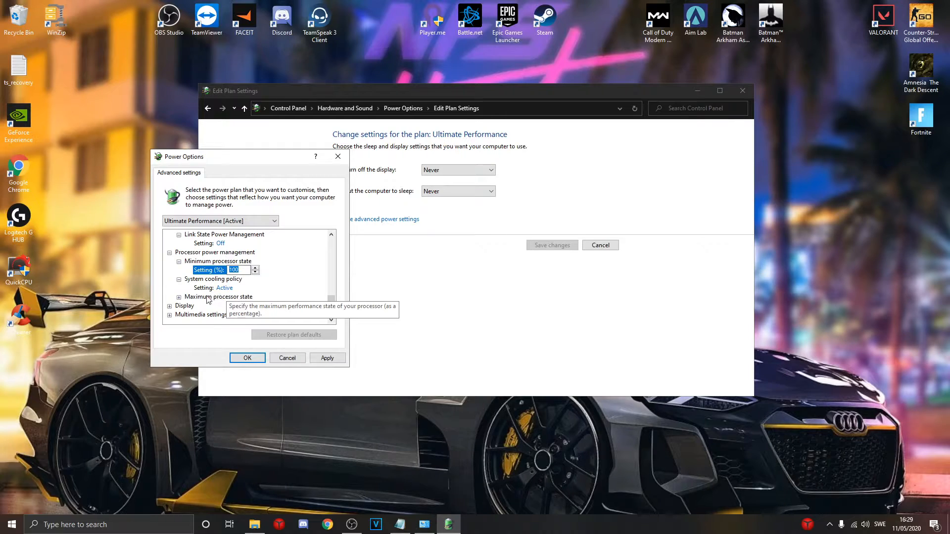
{"action": "left_click", "coordinate": [179, 297]}
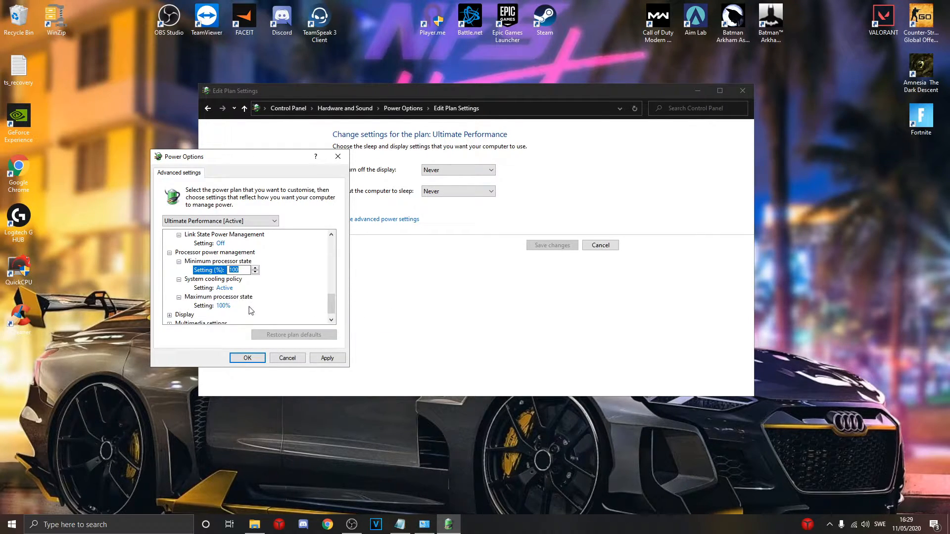
Check the Turn off display after setting under Display and expand the Multimedia settings group
{"action": "left_click", "coordinate": [331, 320]}
{"action": "left_click", "coordinate": [169, 306]}
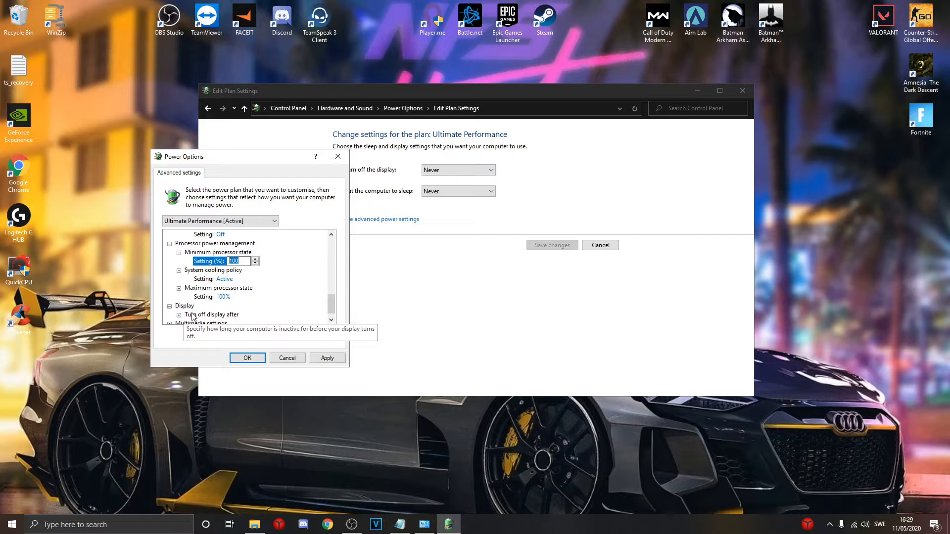
{"action": "left_click", "coordinate": [179, 315]}
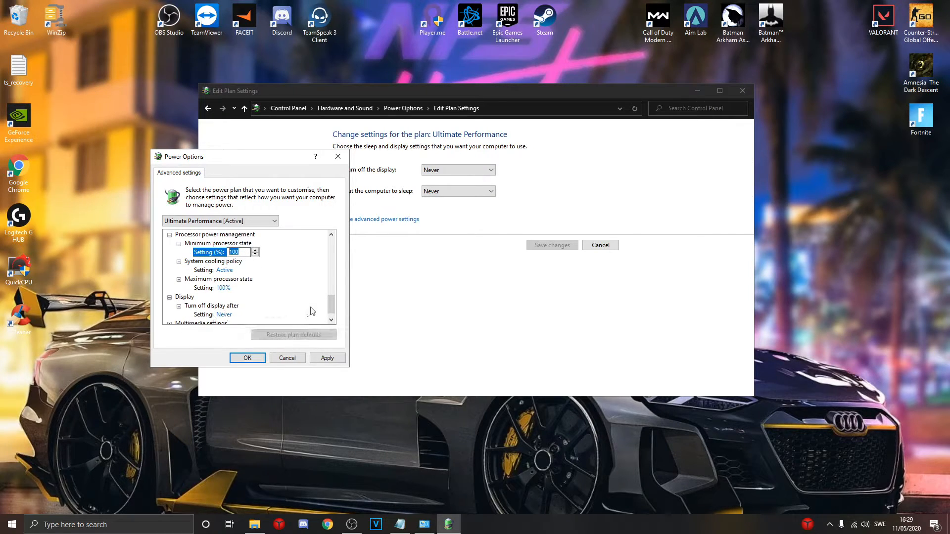
{"action": "left_click_drag", "start_coordinate": [331, 308], "coordinate": [331, 314]}
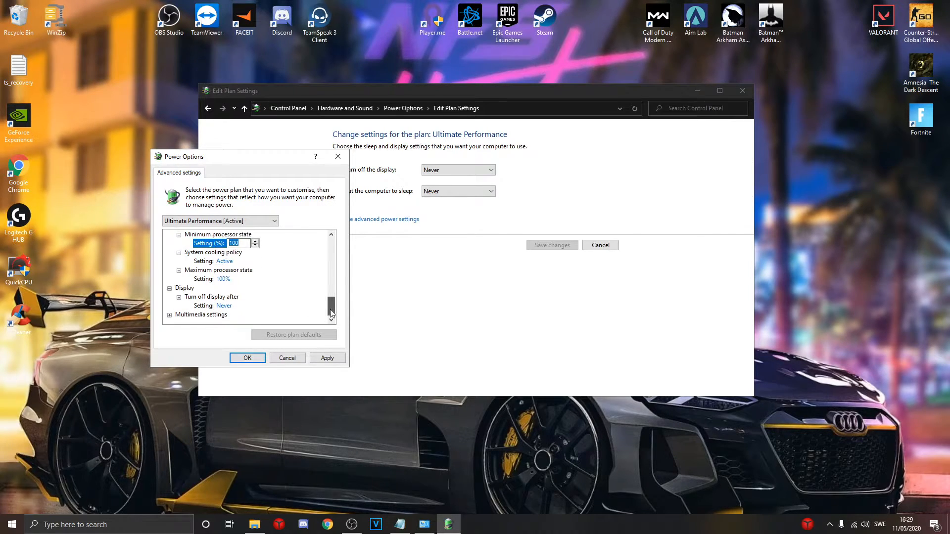
{"action": "left_click", "coordinate": [169, 315]}
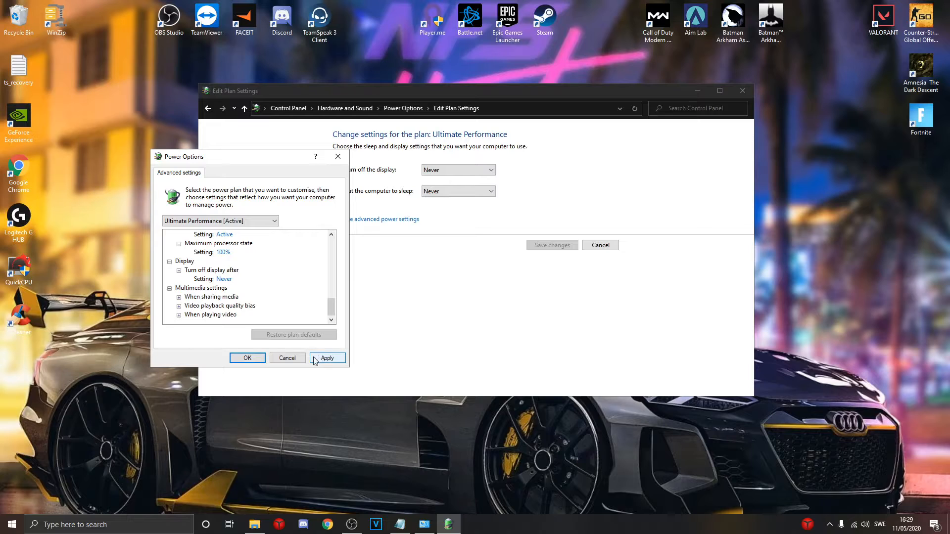
Review the advanced settings again through the whole list, ending at Multimedia settings
{"action": "scroll", "coordinate": [237, 307], "scroll_direction": "up", "scroll_amount": 10}
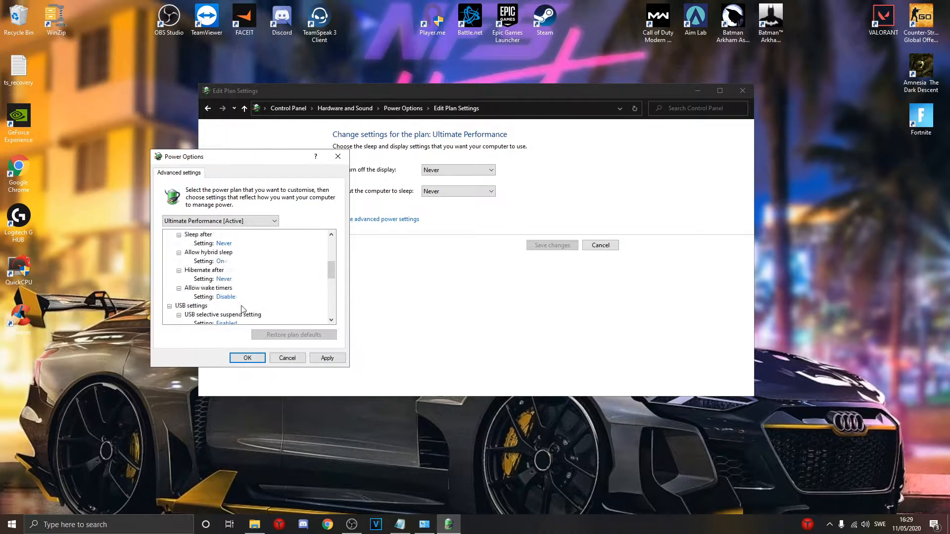
{"action": "scroll", "coordinate": [241, 310], "scroll_direction": "up", "scroll_amount": 1}
{"action": "left_click_drag", "start_coordinate": [330, 247], "coordinate": [331, 269]}
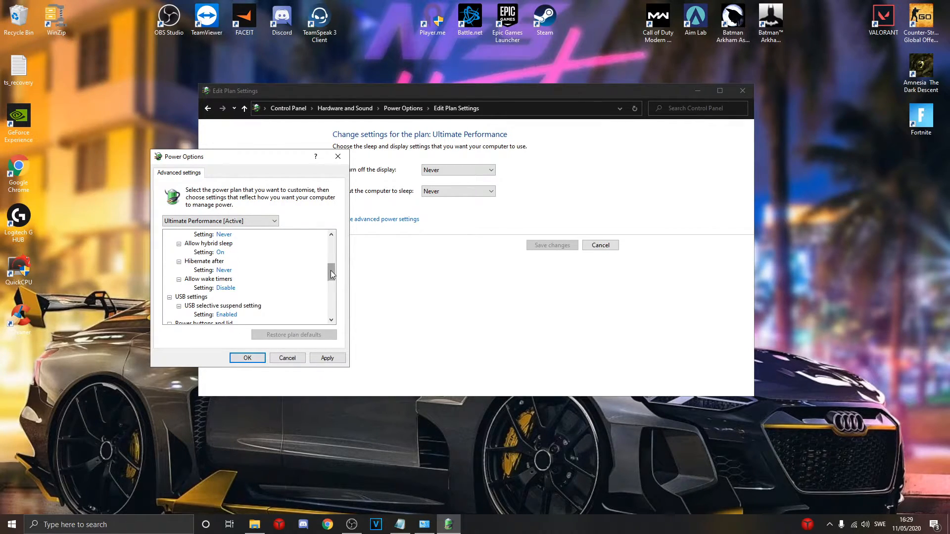
{"action": "left_click_drag", "start_coordinate": [331, 272], "coordinate": [330, 304]}
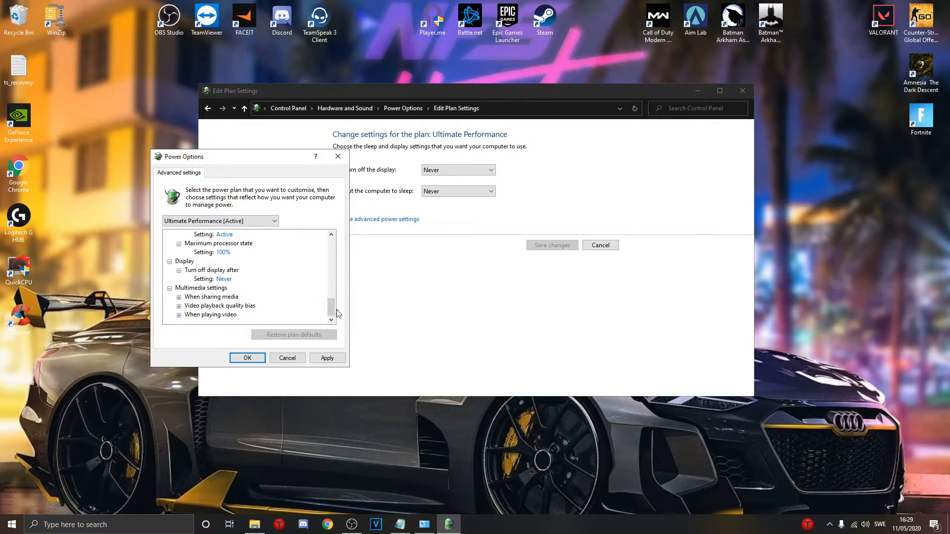
Apply the advanced power settings of the Ultimate Performance plan and close the plan settings
{"action": "mouse_move", "coordinate": [335, 308]}
{"action": "left_mouse_down"}
{"action": "mouse_move", "coordinate": [330, 247]}
{"action": "mouse_move", "coordinate": [332, 315]}
{"action": "left_mouse_up"}
{"action": "left_click", "coordinate": [321, 360]}
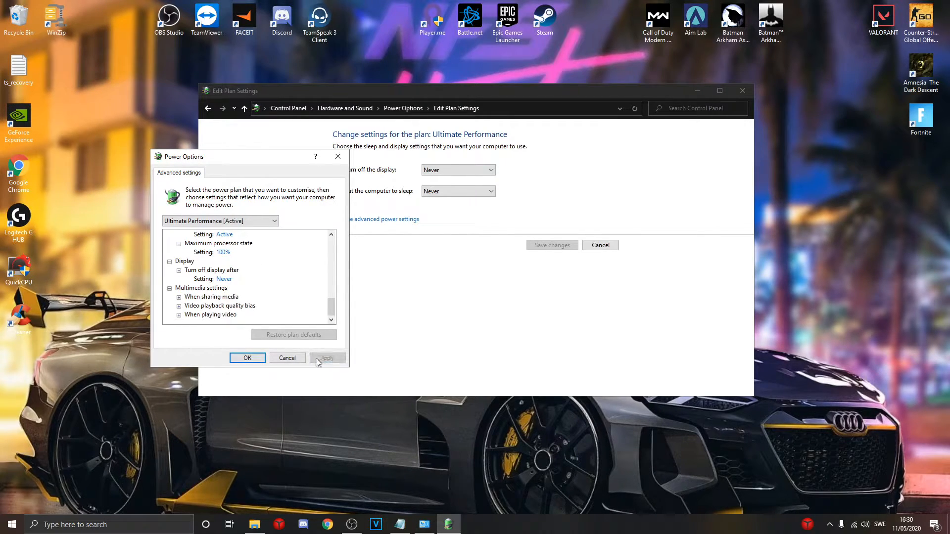
{"action": "left_click", "coordinate": [247, 359]}
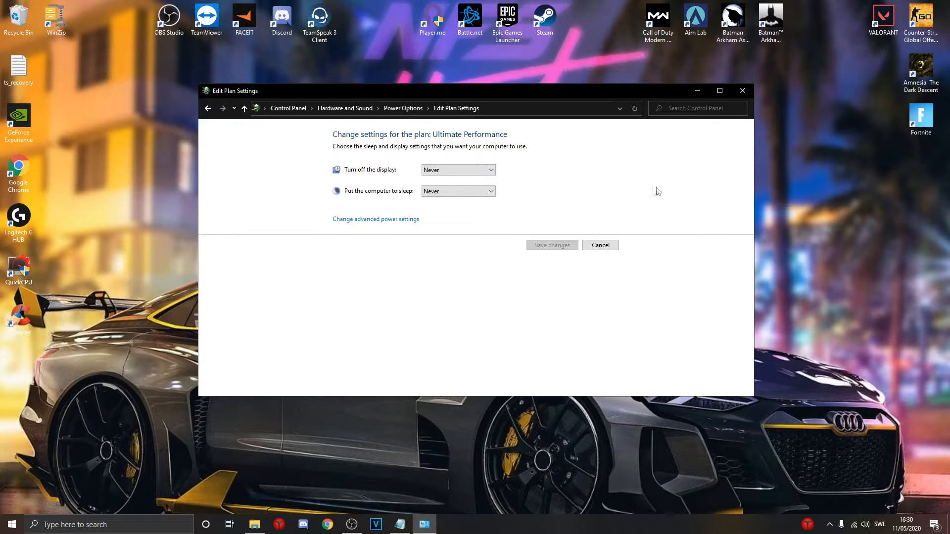
{"action": "left_click", "coordinate": [741, 92]}
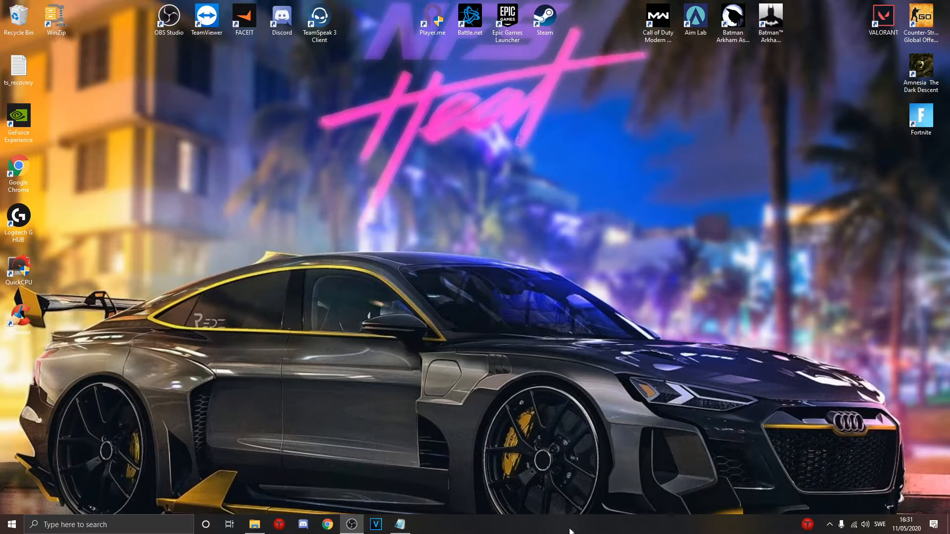
Open Task Manager's list of start-up apps and sort it by status with the enabled ones first
{"action": "right_click", "coordinate": [598, 525]}
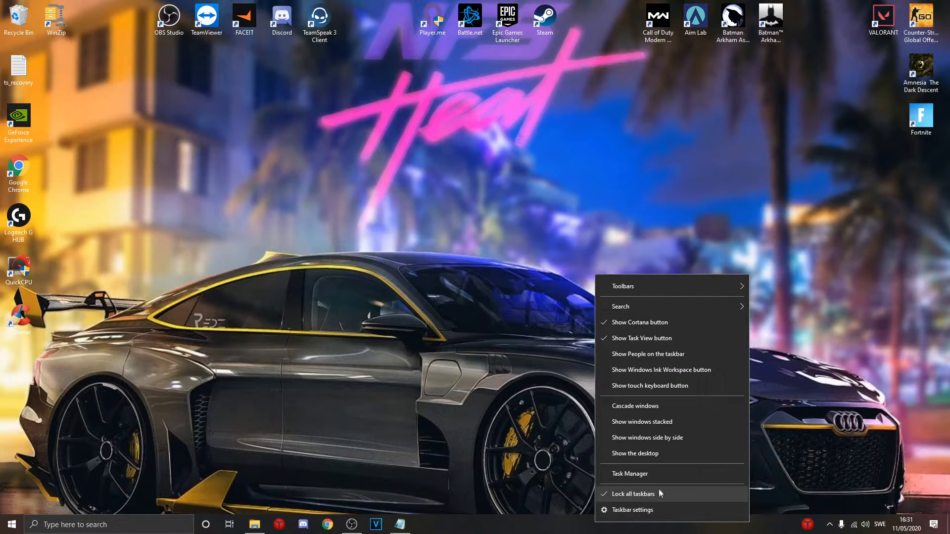
{"action": "right_click", "coordinate": [557, 528]}
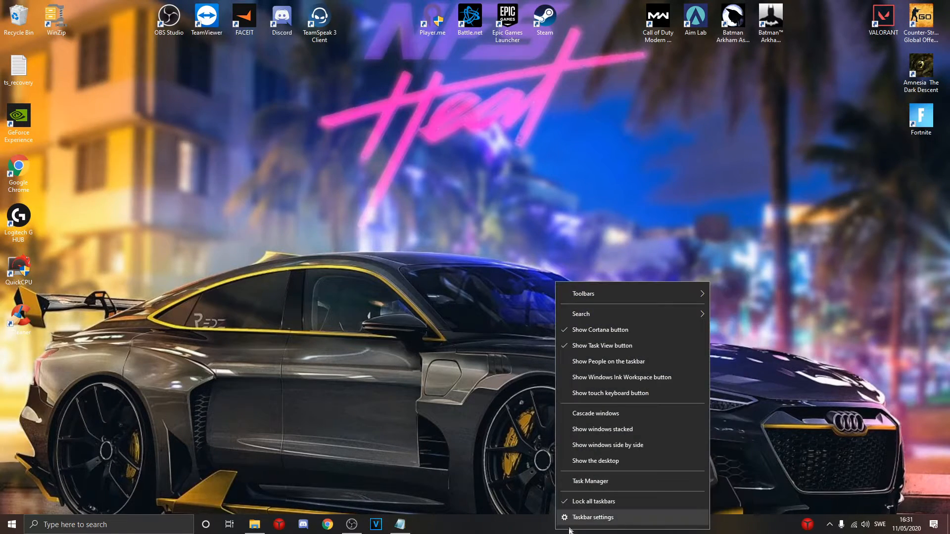
{"action": "left_click", "coordinate": [606, 482]}
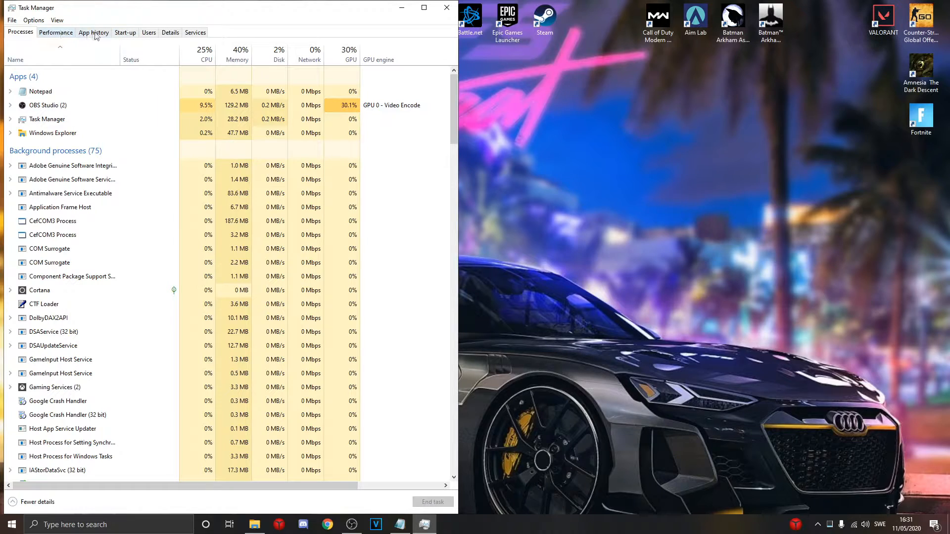
{"action": "left_click", "coordinate": [125, 33]}
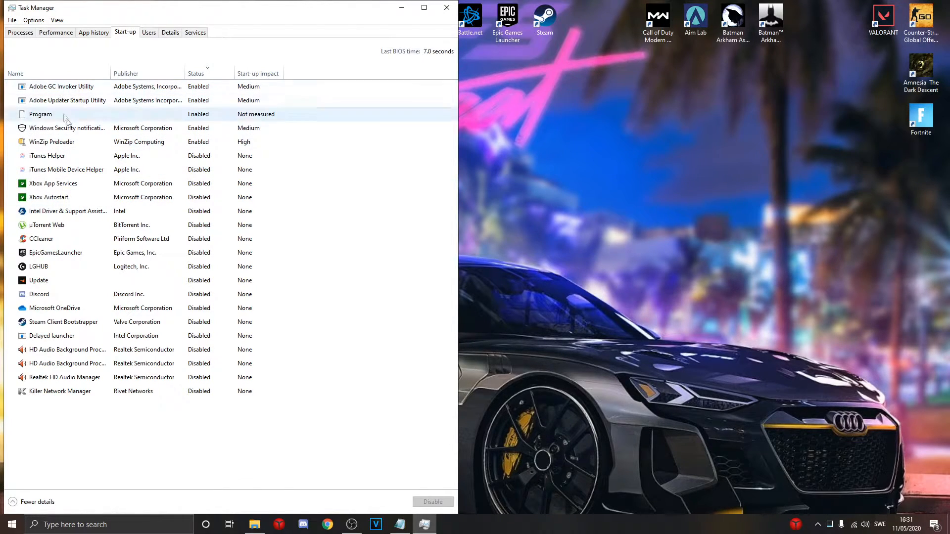
{"action": "left_click", "coordinate": [200, 74]}
{"action": "left_click", "coordinate": [213, 75]}
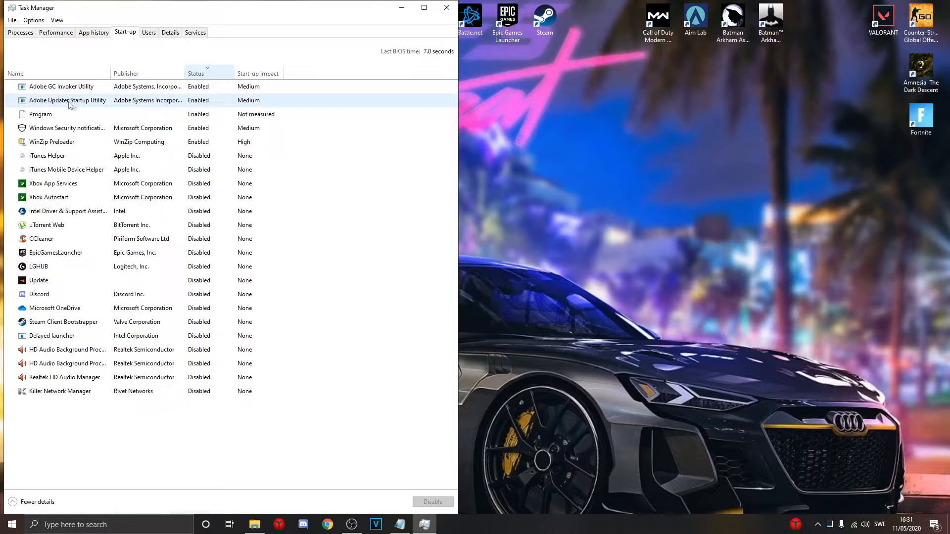
Disable Adobe Updater Startup Utility, Adobe GC Invoker Utility and WinZip Preloader from running at start-up
{"action": "right_click", "coordinate": [197, 104]}
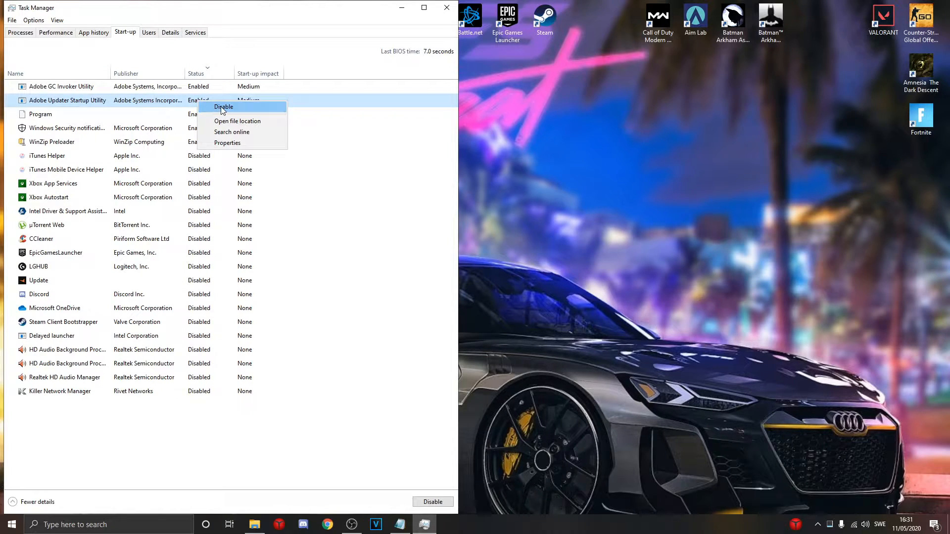
{"action": "left_click", "coordinate": [221, 109]}
{"action": "left_click", "coordinate": [195, 101]}
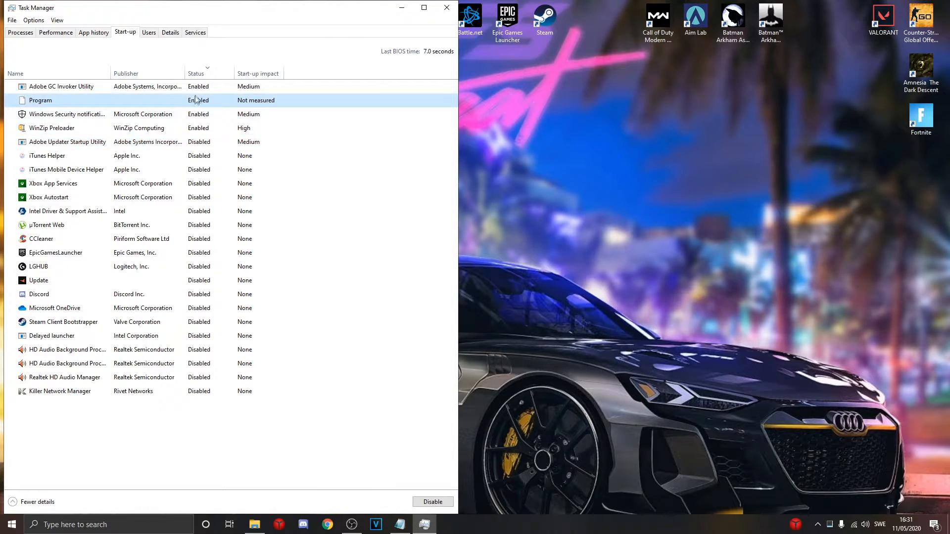
{"action": "left_click", "coordinate": [204, 89]}
{"action": "right_click", "coordinate": [212, 91]}
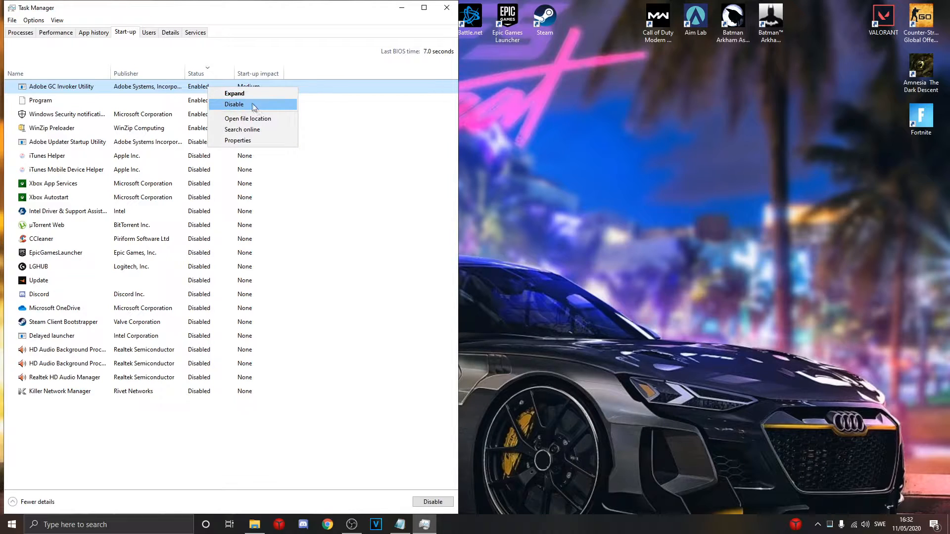
{"action": "left_click", "coordinate": [251, 105]}
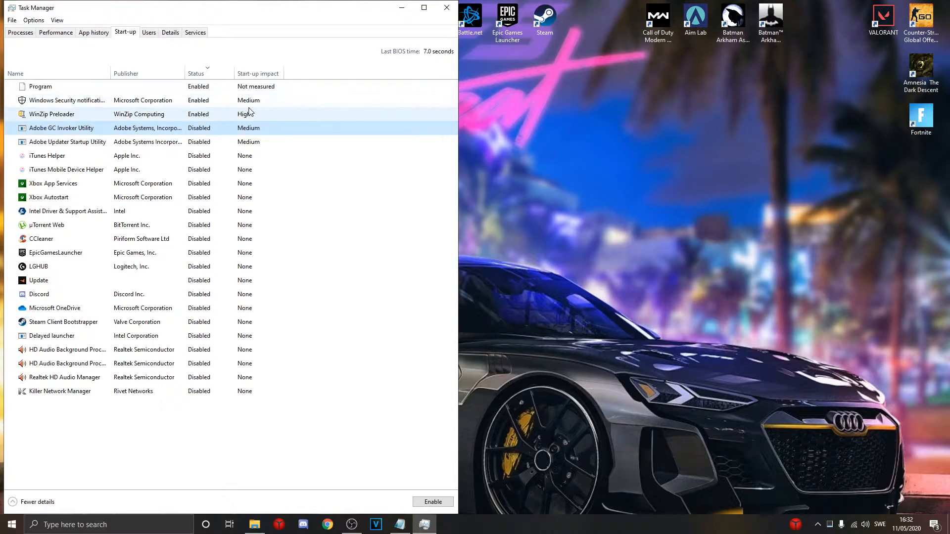
{"action": "right_click", "coordinate": [199, 114]}
{"action": "left_click", "coordinate": [223, 119]}
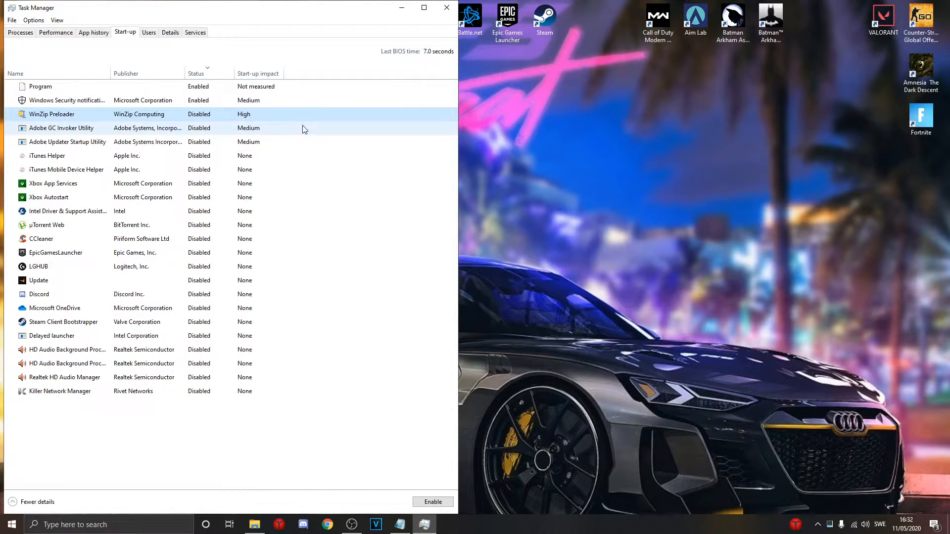
Sort the start-up apps by status again and disable the entry named Program
{"action": "left_click", "coordinate": [218, 77]}
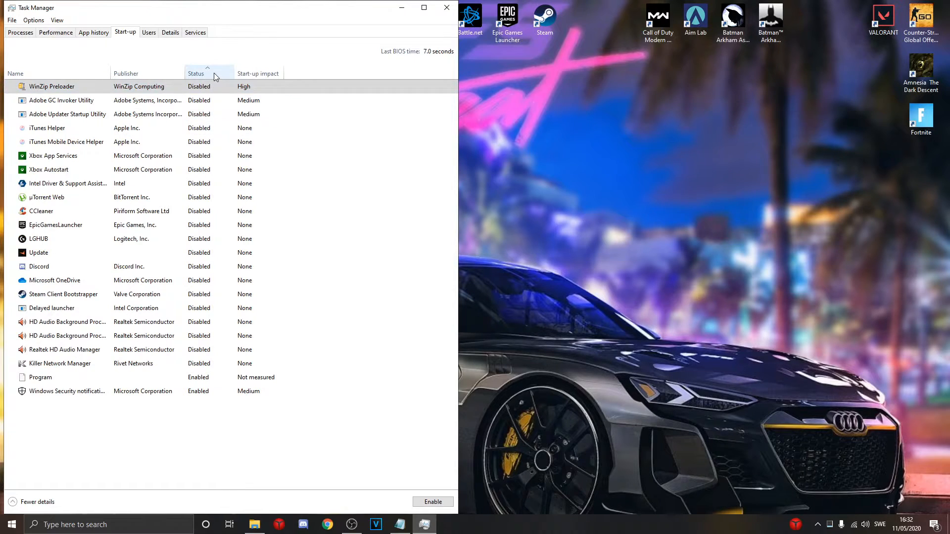
{"action": "left_click", "coordinate": [214, 75]}
{"action": "left_click", "coordinate": [215, 99]}
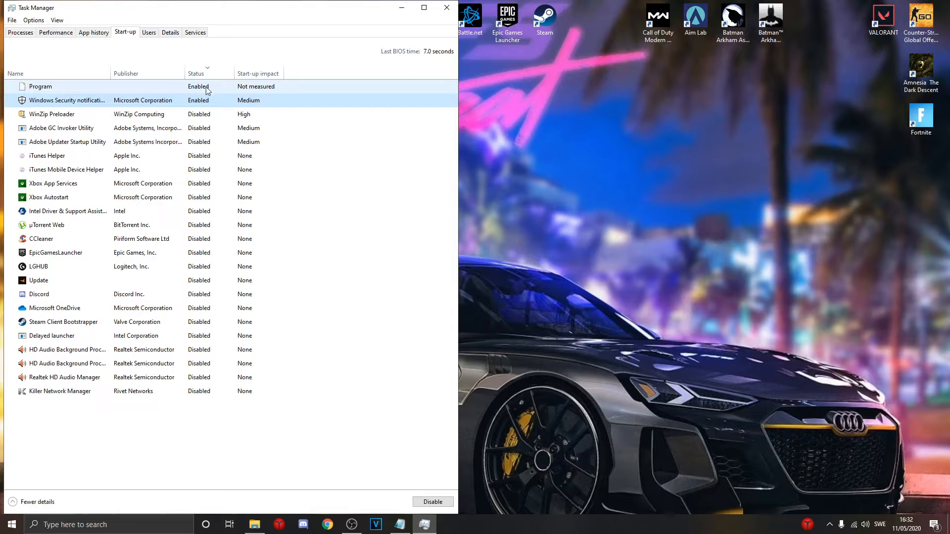
{"action": "left_click", "coordinate": [207, 88]}
{"action": "right_click", "coordinate": [208, 89]}
{"action": "left_click", "coordinate": [230, 94]}
{"action": "left_click", "coordinate": [200, 87]}
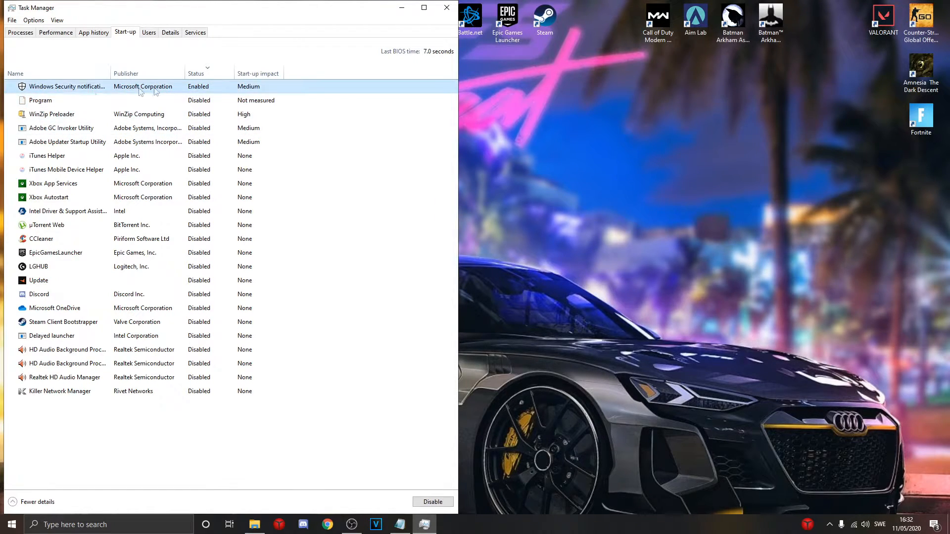
{"action": "left_click", "coordinate": [115, 73]}
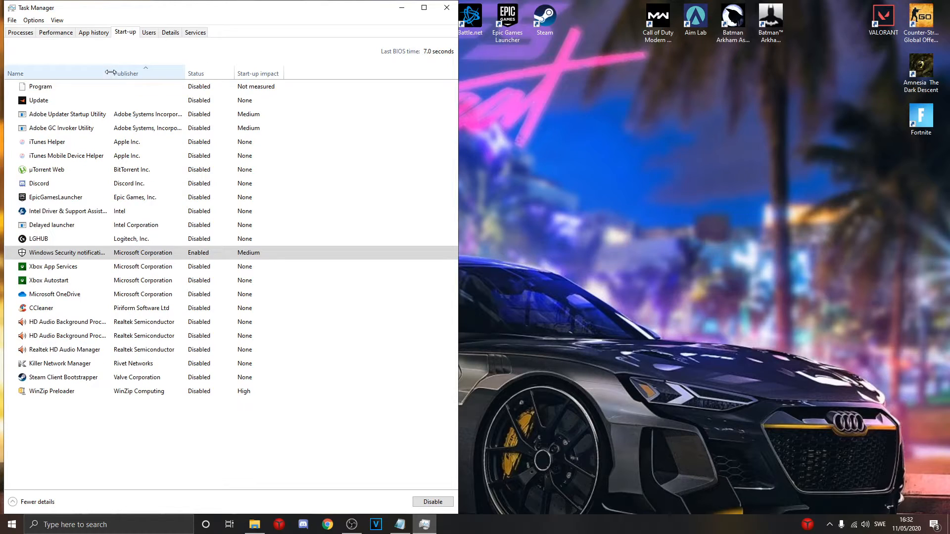
{"action": "left_click", "coordinate": [198, 73]}
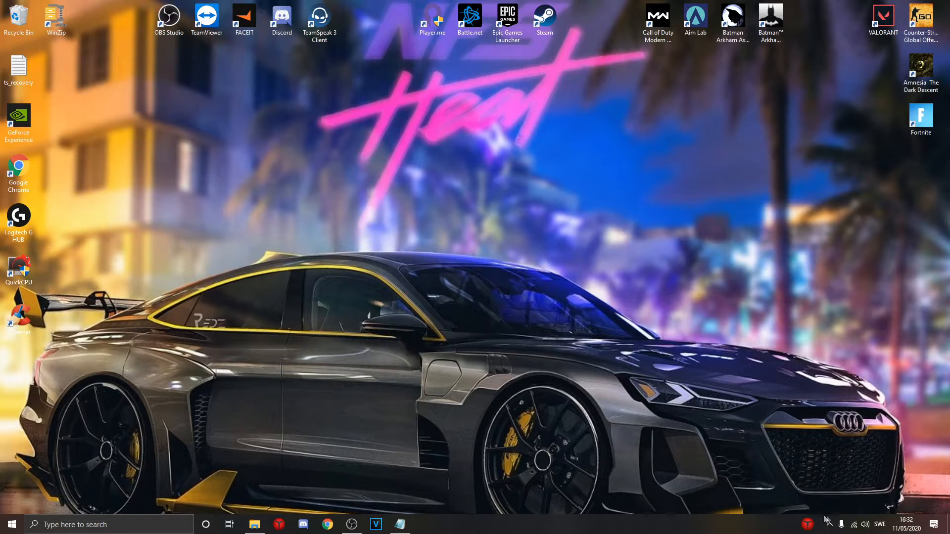
Open the Sound Control Panel from the Windows sound settings and place its dialog over the settings window
{"action": "right_click", "coordinate": [866, 522]}
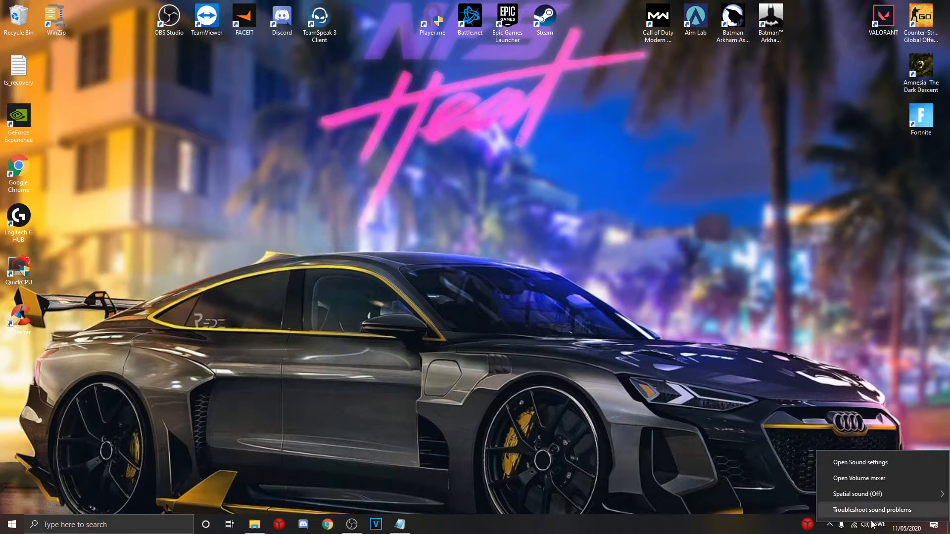
{"action": "left_click", "coordinate": [860, 462]}
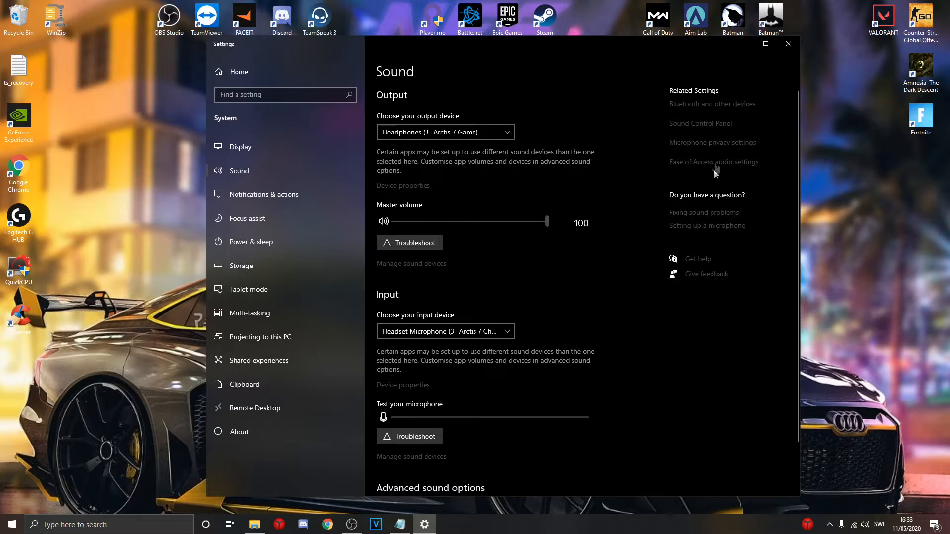
{"action": "left_click_drag", "start_coordinate": [577, 42], "coordinate": [576, 46]}
{"action": "left_click", "coordinate": [725, 131]}
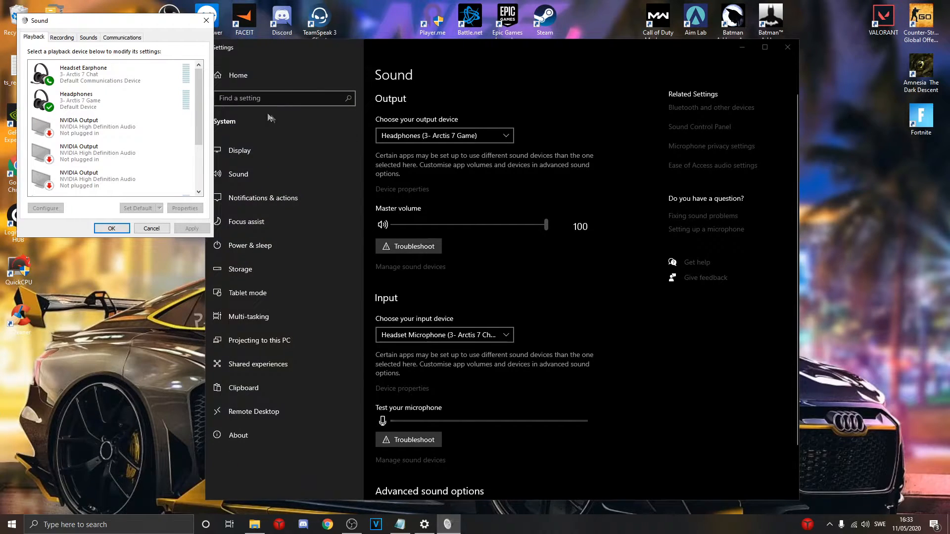
{"action": "left_click_drag", "start_coordinate": [123, 27], "coordinate": [295, 105]}
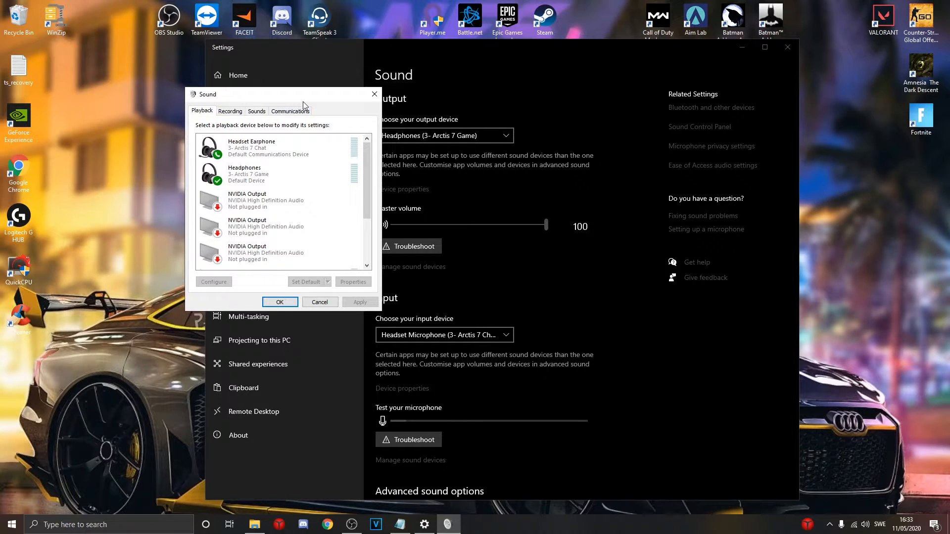
Set the default format of the Arctis 7 Chat headset earphone to 1 channel, 16 bit, 44100 Hz (CD Quality) and apply it
{"action": "right_click", "coordinate": [275, 152]}
{"action": "right_click", "coordinate": [250, 157]}
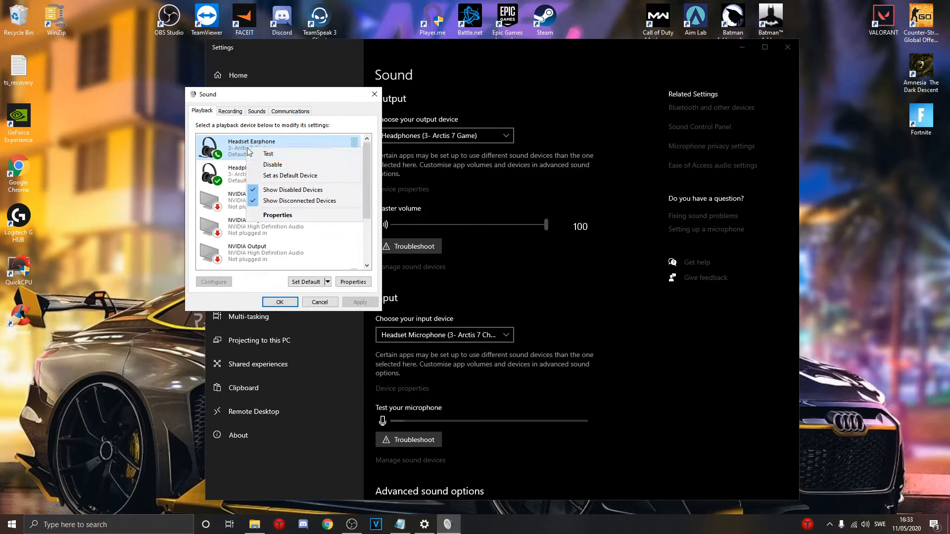
{"action": "right_click", "coordinate": [239, 157]}
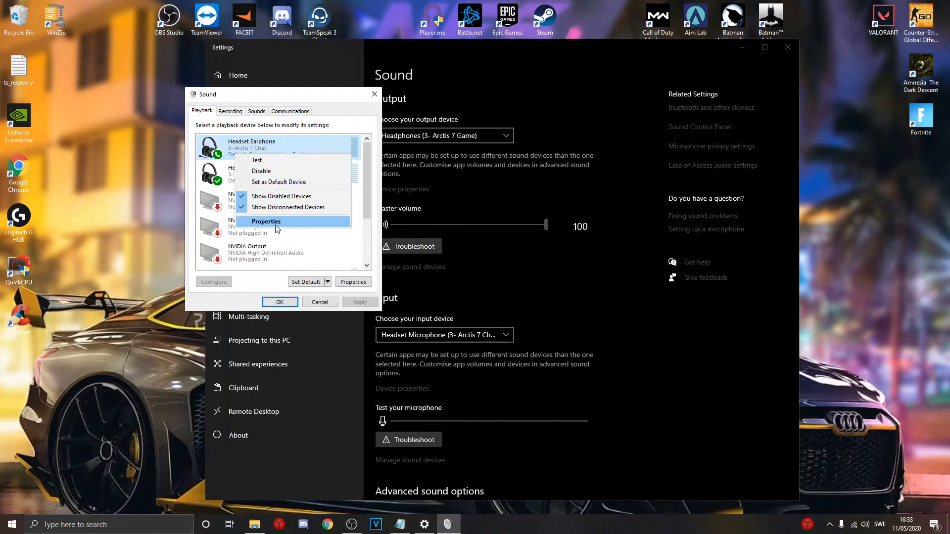
{"action": "left_click", "coordinate": [277, 224]}
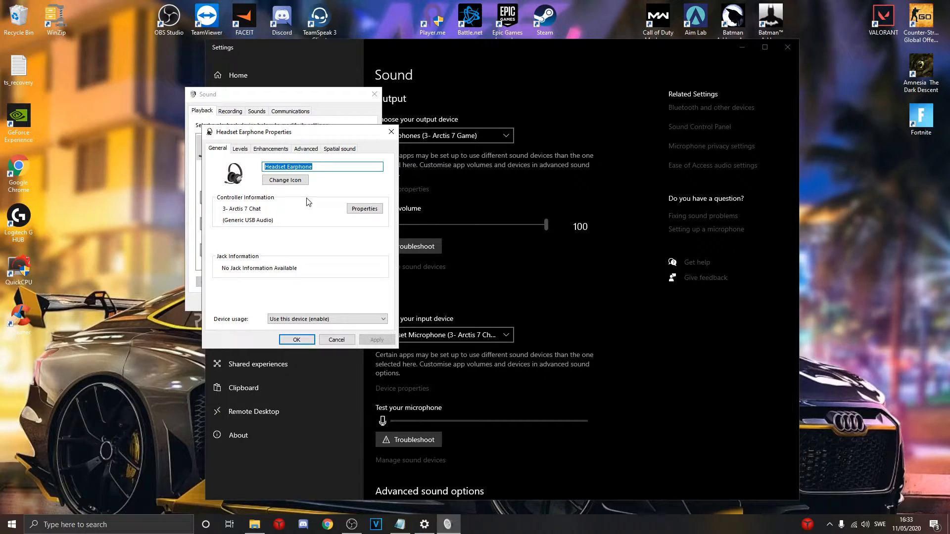
{"action": "left_click", "coordinate": [304, 151]}
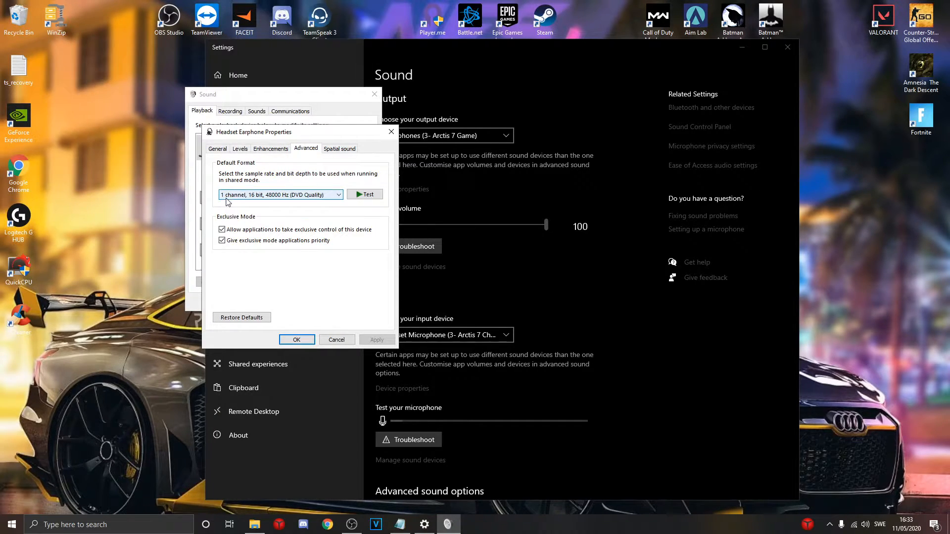
{"action": "left_click", "coordinate": [284, 199]}
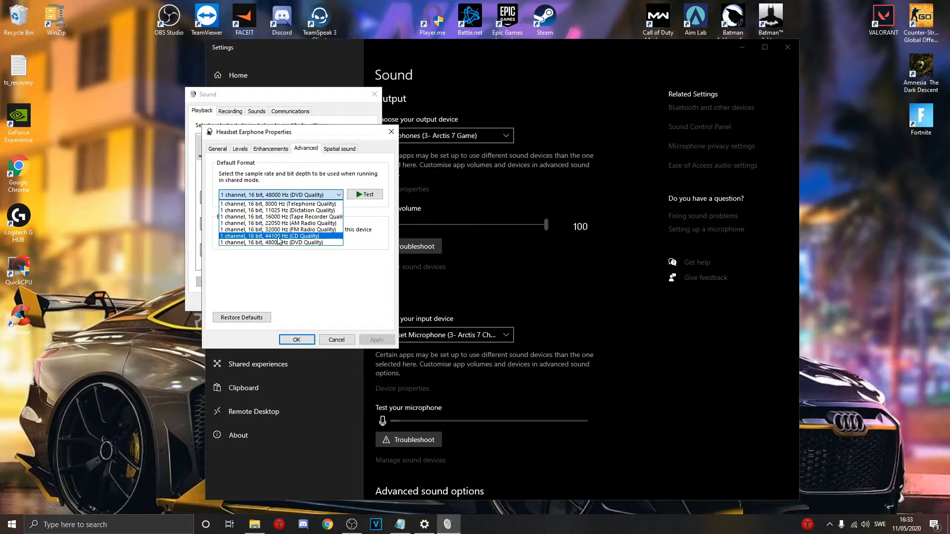
{"action": "left_click", "coordinate": [302, 236]}
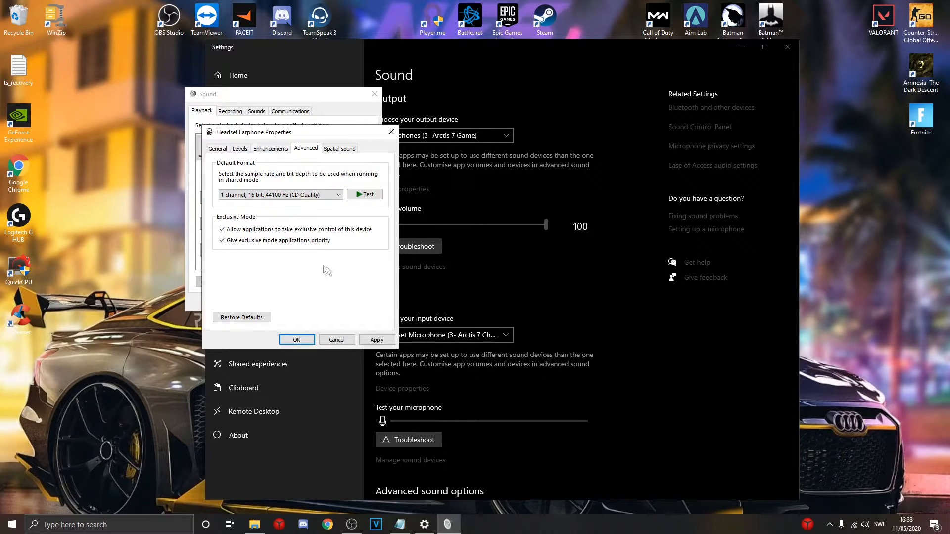
{"action": "left_click", "coordinate": [374, 340]}
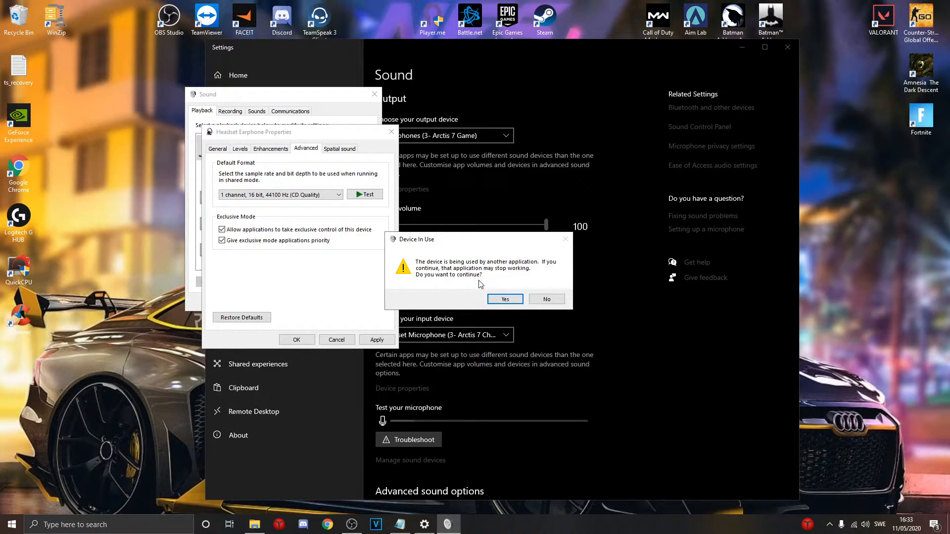
{"action": "left_click", "coordinate": [501, 299]}
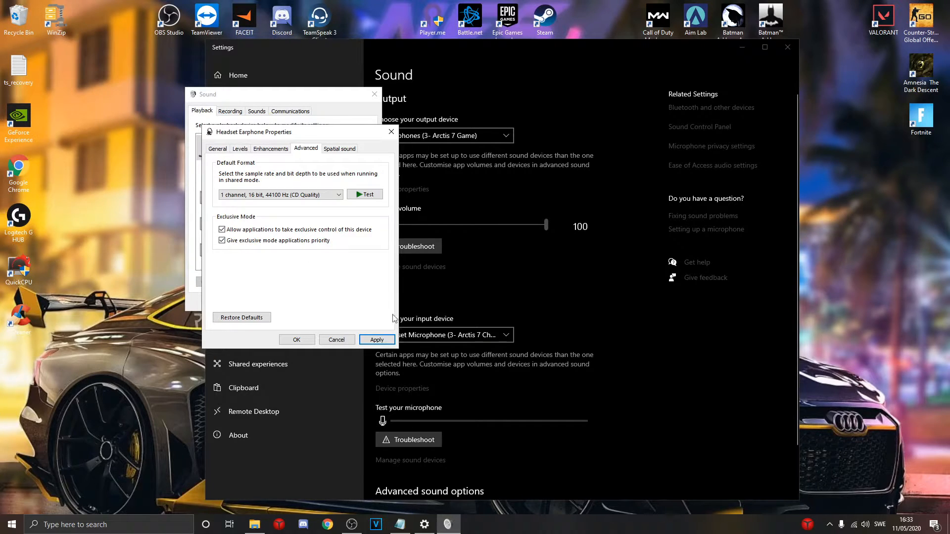
{"action": "left_click", "coordinate": [350, 342]}
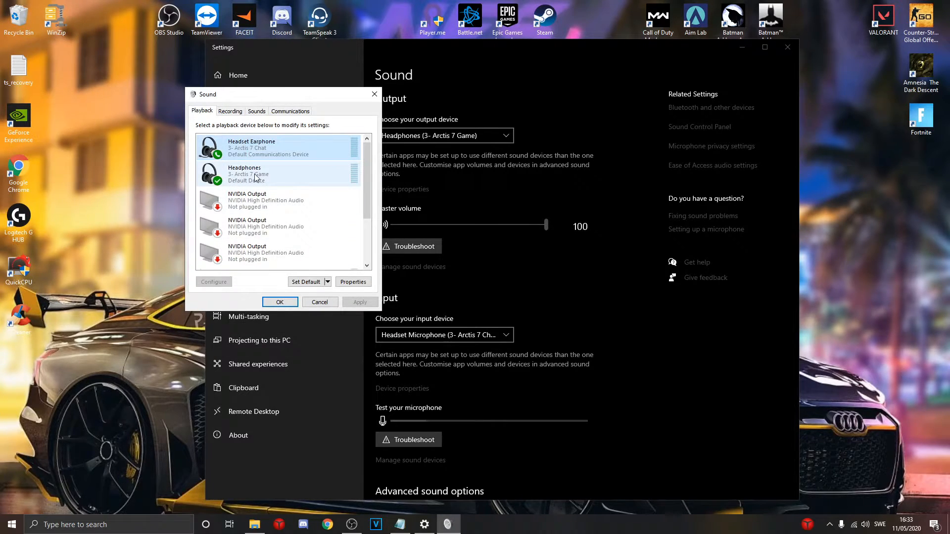
Check the default format in the Arctis 7 Game headphones' advanced properties and close the sound dialogs
{"action": "right_click", "coordinate": [256, 176]}
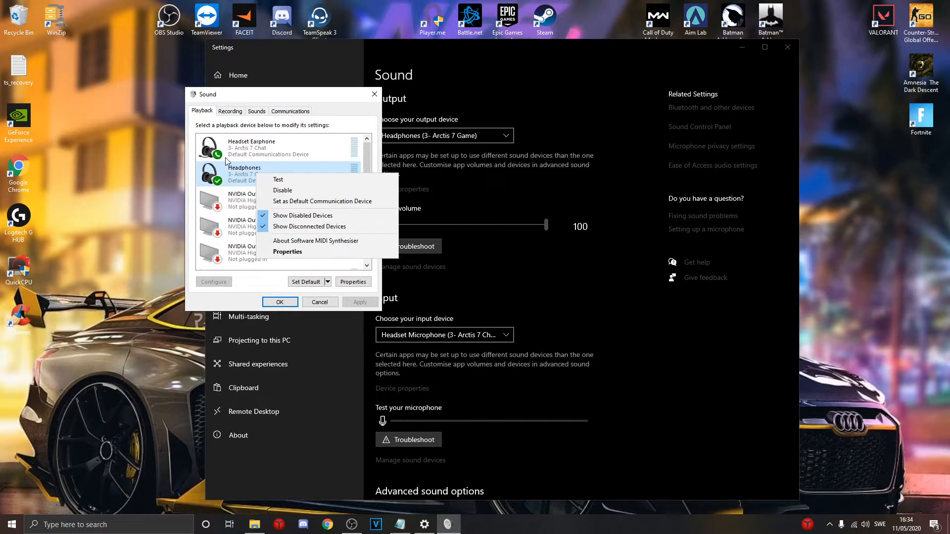
{"action": "left_click", "coordinate": [287, 252]}
{"action": "left_click", "coordinate": [305, 148]}
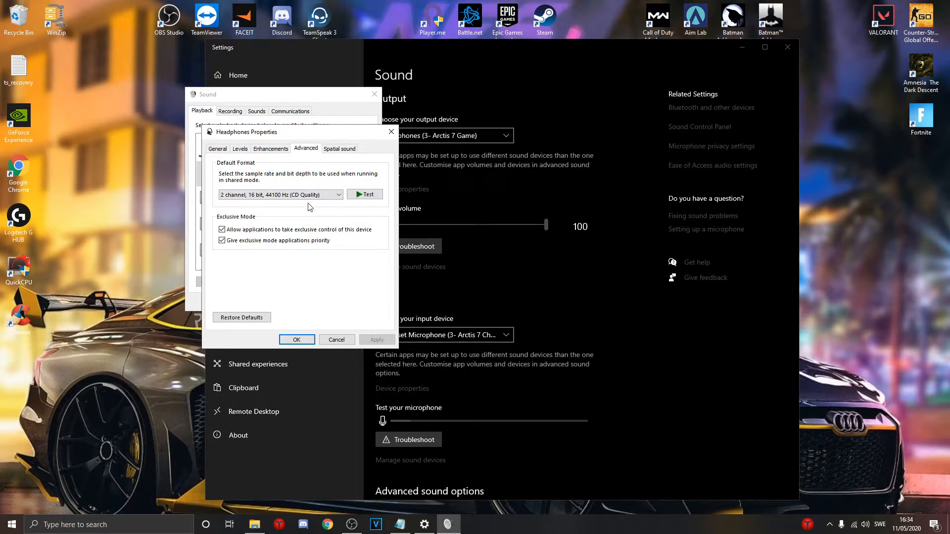
{"action": "left_click", "coordinate": [297, 340]}
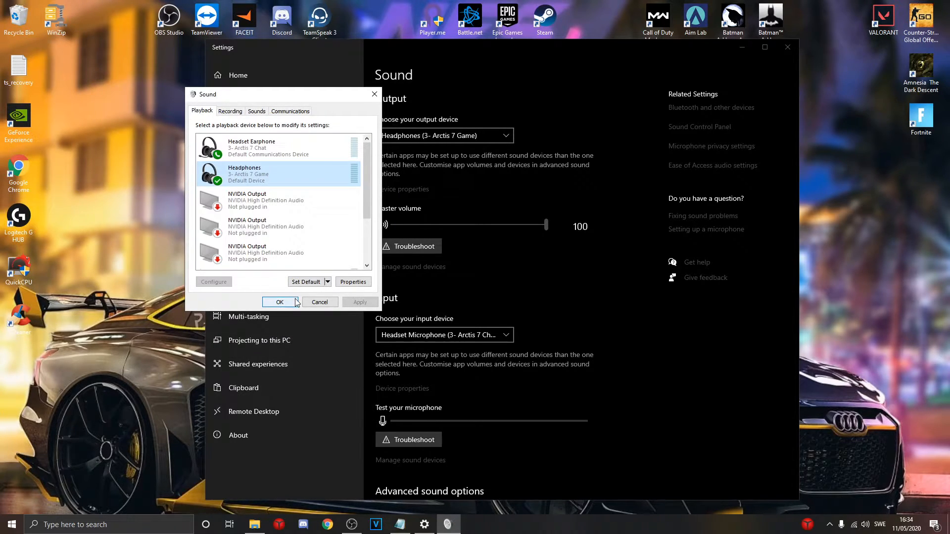
{"action": "left_click", "coordinate": [280, 302]}
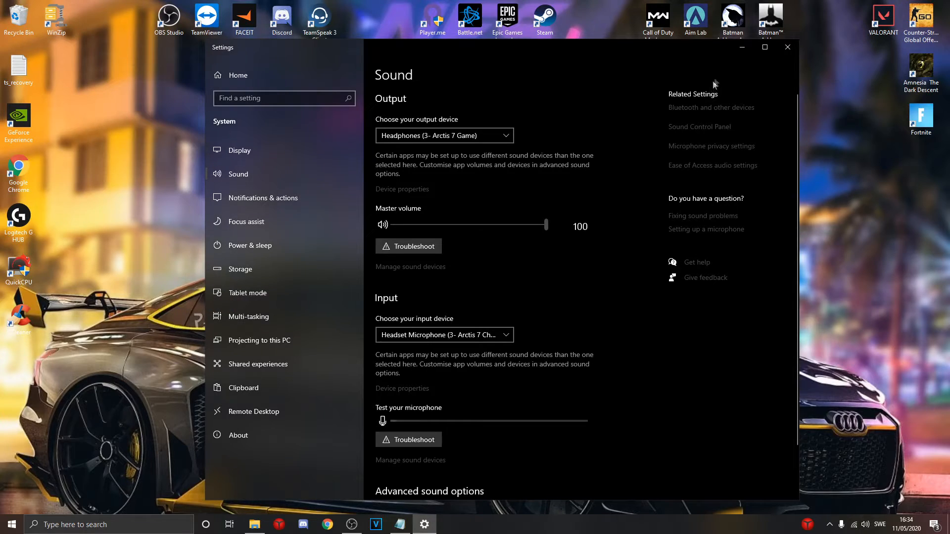
Close the sound settings and open the System page under System and Security in Control Panel
{"action": "left_click", "coordinate": [783, 49]}
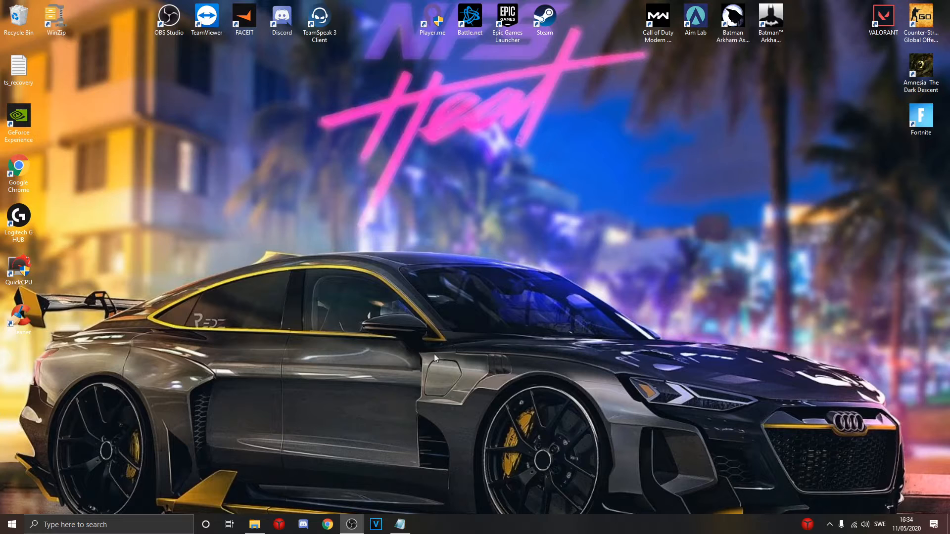
{"action": "left_click", "coordinate": [13, 523]}
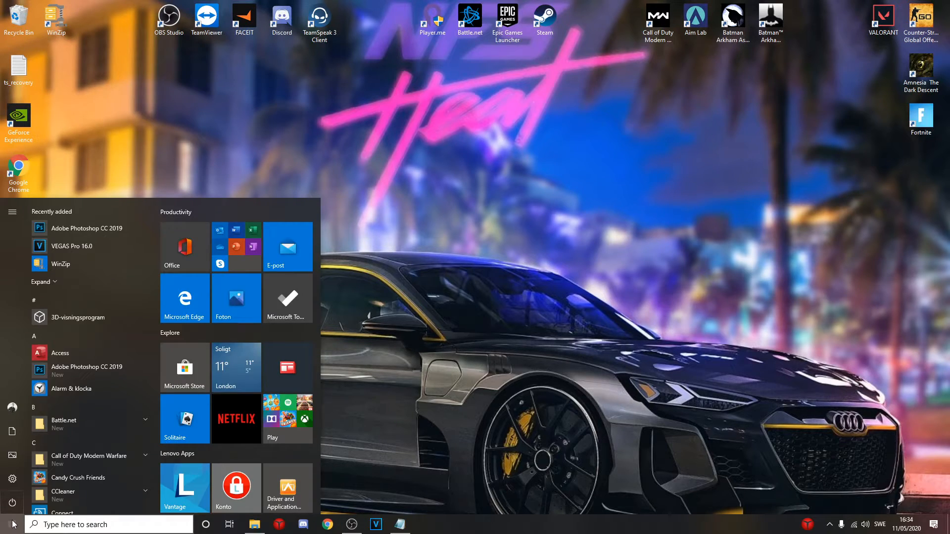
{"action": "type", "text": "control"}
{"action": "key", "text": "Return"}
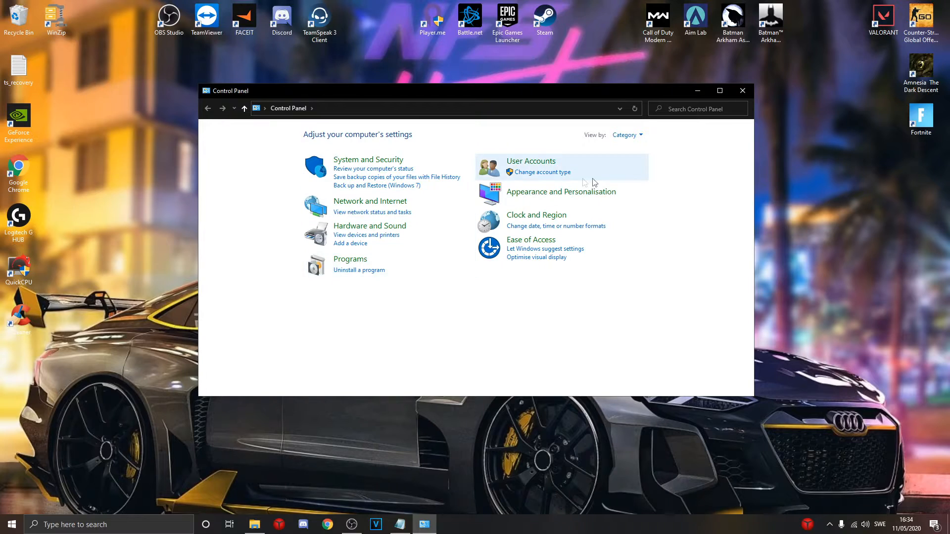
{"action": "left_click", "coordinate": [374, 164]}
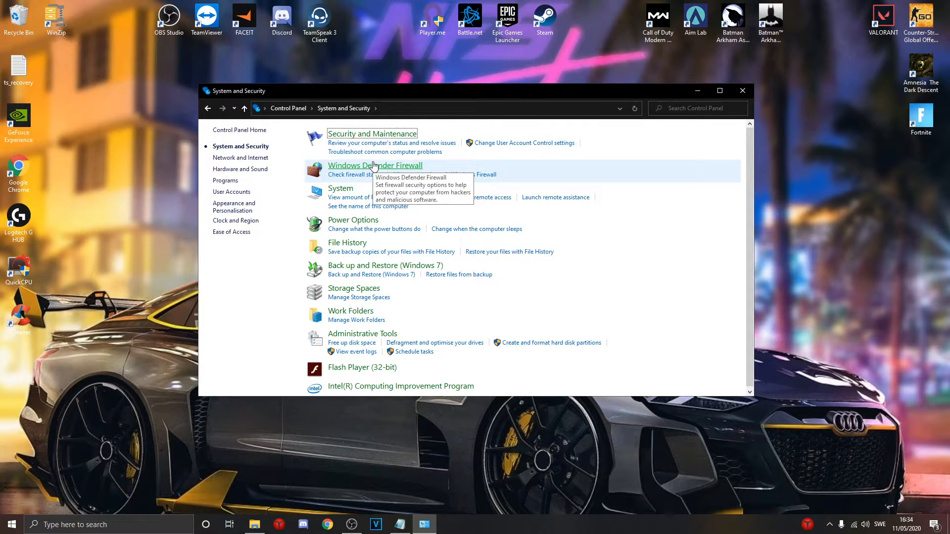
{"action": "left_click", "coordinate": [341, 189]}
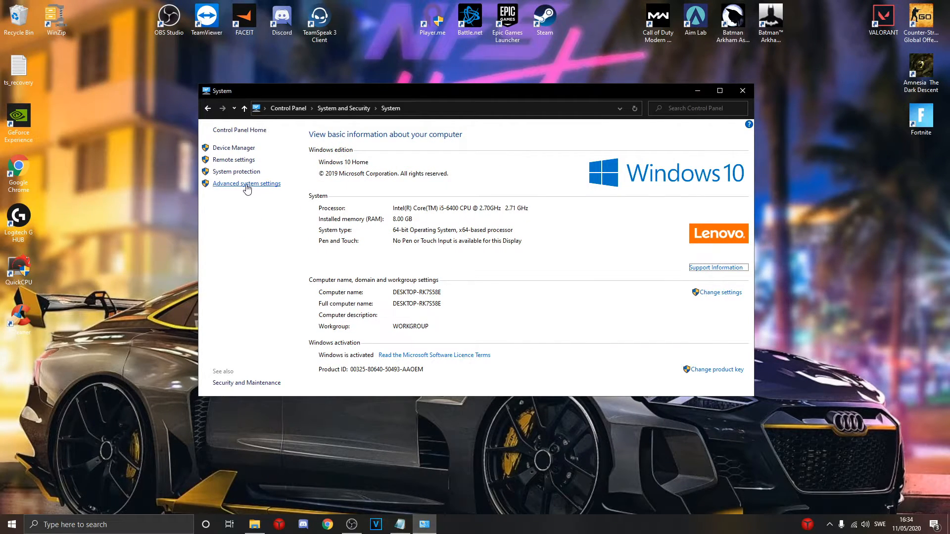
Open the advanced system settings, move the System Properties dialog to mid-screen and close the System window behind it
{"action": "left_click", "coordinate": [246, 184]}
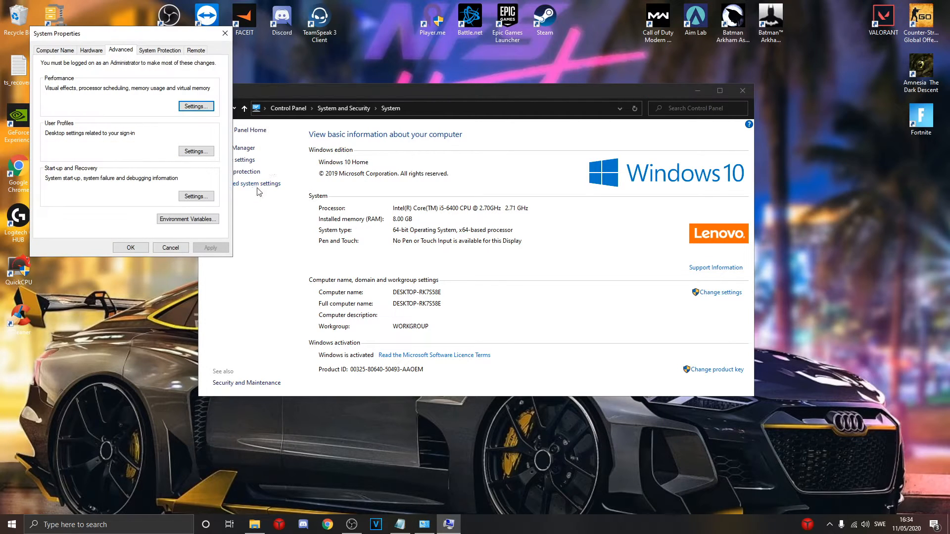
{"action": "left_click_drag", "start_coordinate": [163, 40], "coordinate": [487, 125]}
{"action": "left_click", "coordinate": [702, 95]}
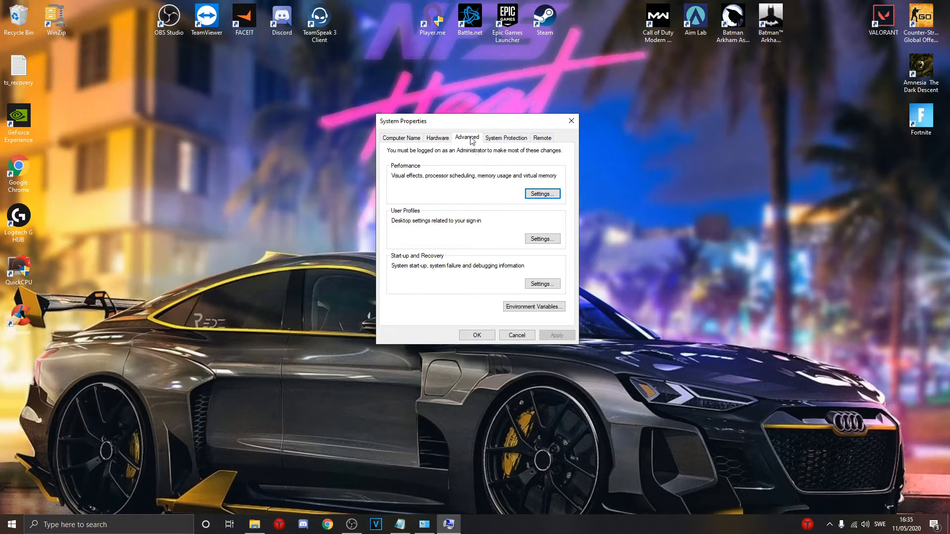
Adjust visual effects for best performance, keeping only smooth edges of screen fonts and thumbnails instead of icons enabled, and apply
{"action": "left_click", "coordinate": [536, 194]}
{"action": "left_click_drag", "start_coordinate": [521, 166], "coordinate": [713, 116]}
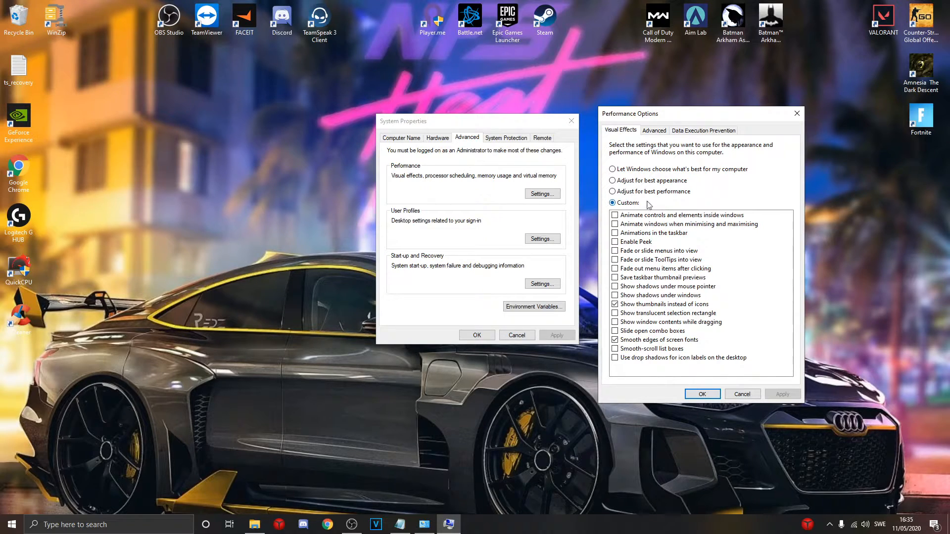
{"action": "left_click", "coordinate": [672, 196]}
{"action": "left_click", "coordinate": [615, 341]}
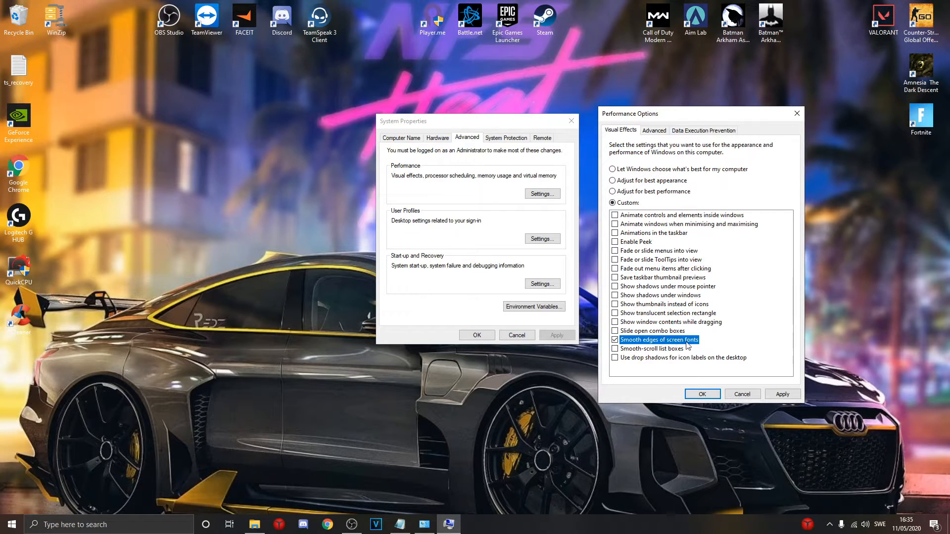
{"action": "left_click", "coordinate": [615, 304]}
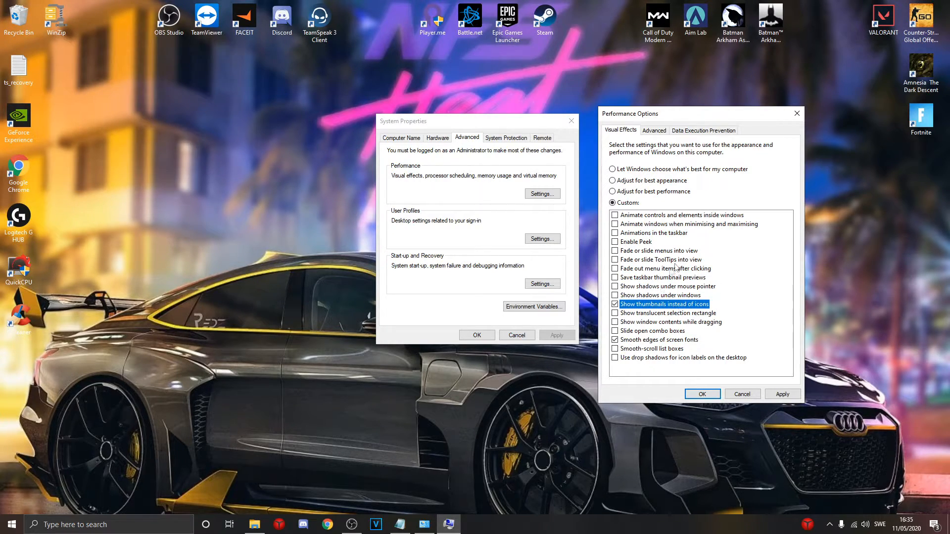
{"action": "left_click", "coordinate": [783, 394]}
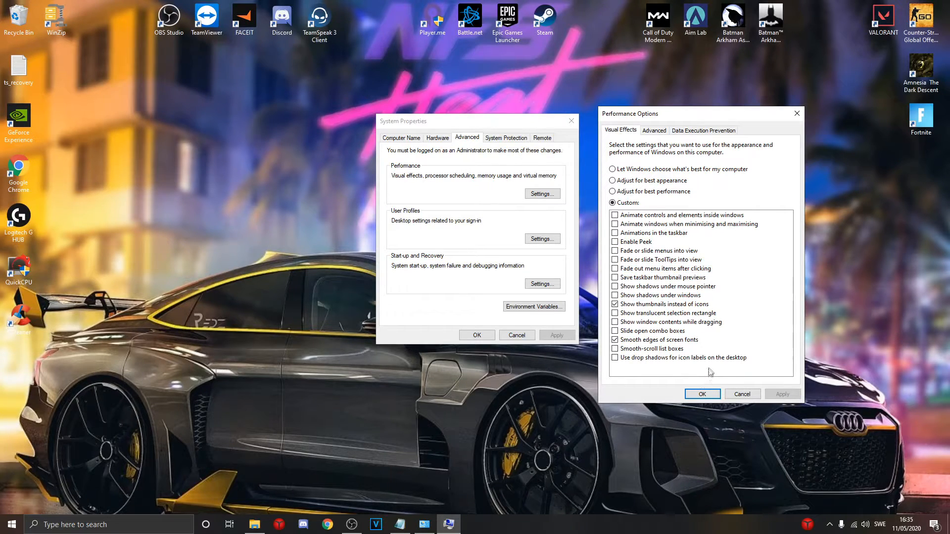
Open the Virtual Memory settings from the advanced performance options and place the dialog beside Performance Options
{"action": "left_click_drag", "start_coordinate": [741, 117], "coordinate": [731, 110]}
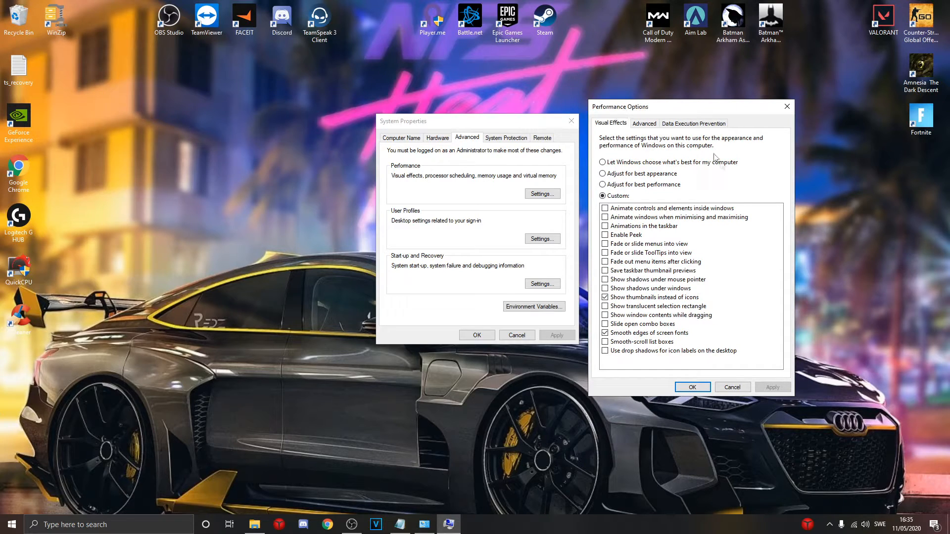
{"action": "left_click", "coordinate": [649, 127]}
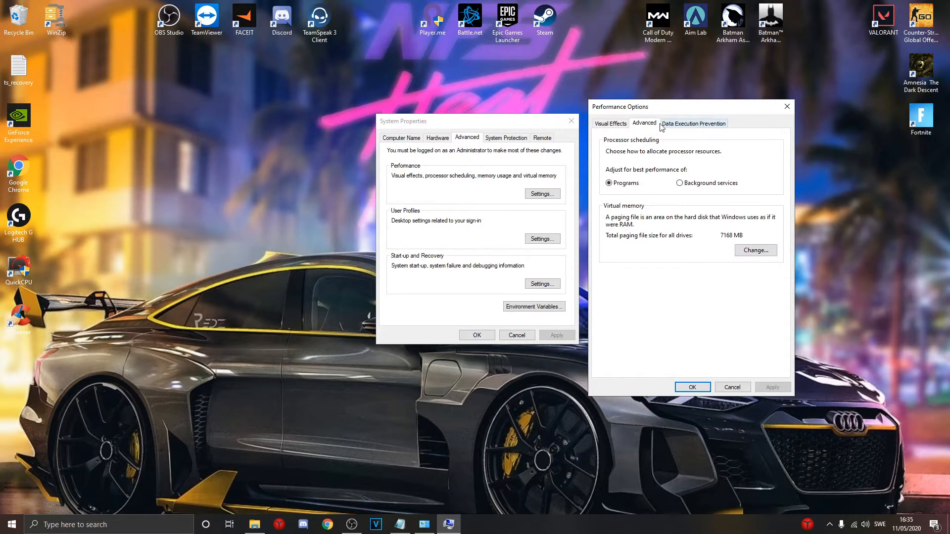
{"action": "left_click", "coordinate": [754, 251]}
{"action": "left_click_drag", "start_coordinate": [770, 137], "coordinate": [559, 117]}
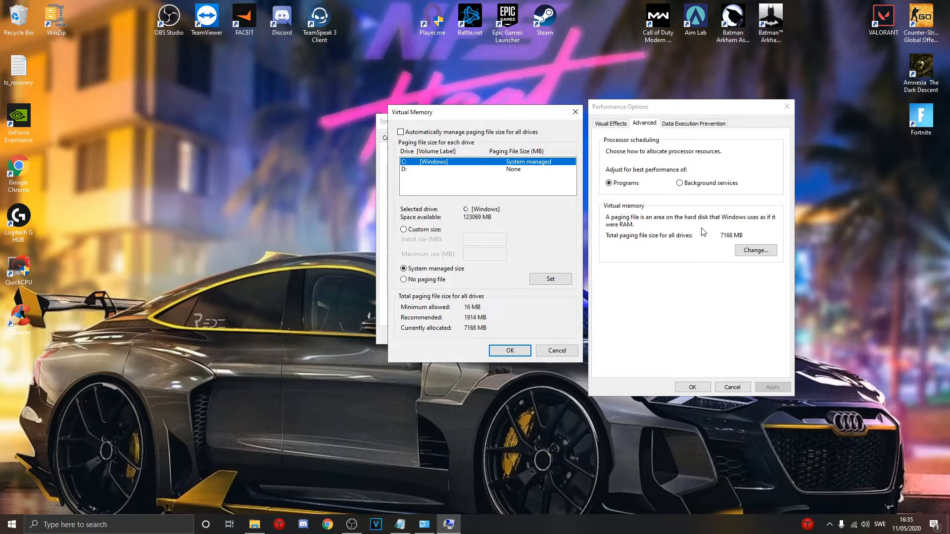
{"action": "left_click_drag", "start_coordinate": [508, 112], "coordinate": [510, 114]}
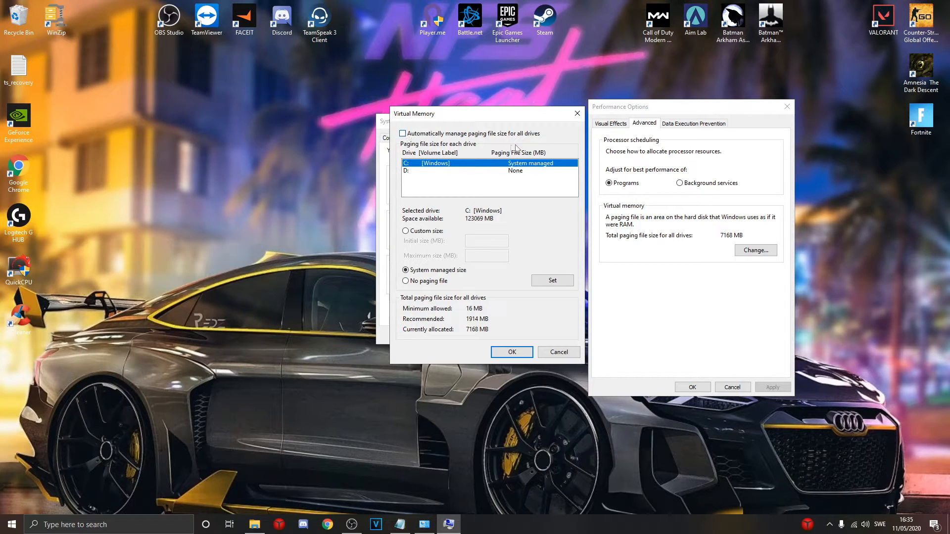
Set drive C: to No paging file without automatic paging file management and confirm the change
{"action": "left_click", "coordinate": [403, 134]}
{"action": "left_click", "coordinate": [403, 134]}
{"action": "left_click", "coordinate": [421, 282]}
{"action": "left_click", "coordinate": [549, 282]}
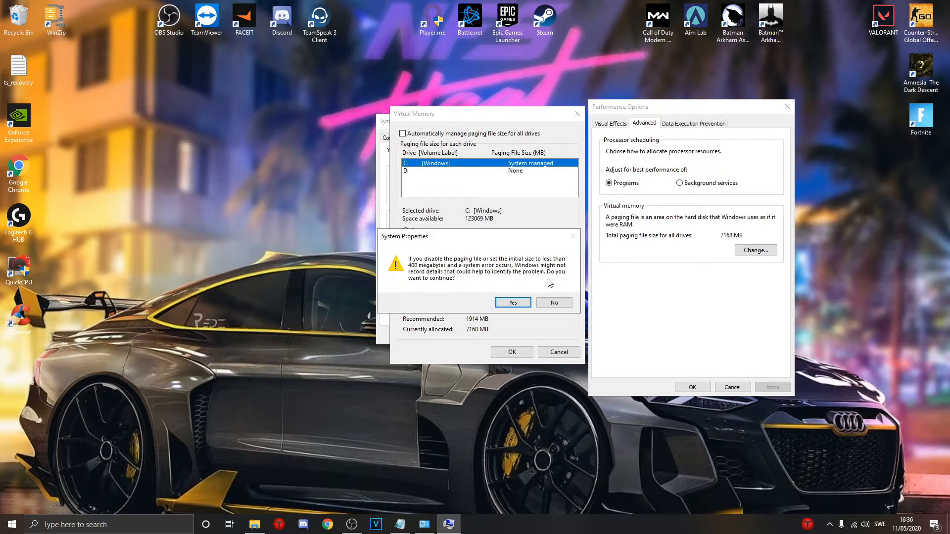
{"action": "left_click", "coordinate": [519, 303]}
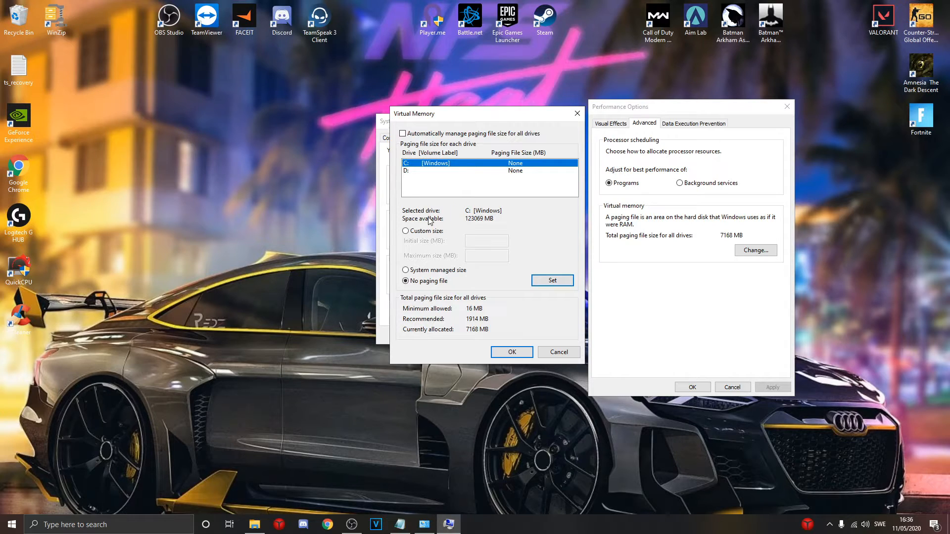
Set drive C:'s paging file to System managed size, accept the virtual memory settings and dismiss the restart notice
{"action": "left_click", "coordinate": [413, 271]}
{"action": "left_click", "coordinate": [546, 282]}
{"action": "left_click", "coordinate": [513, 352]}
{"action": "left_click_drag", "start_coordinate": [480, 242], "coordinate": [281, 209]}
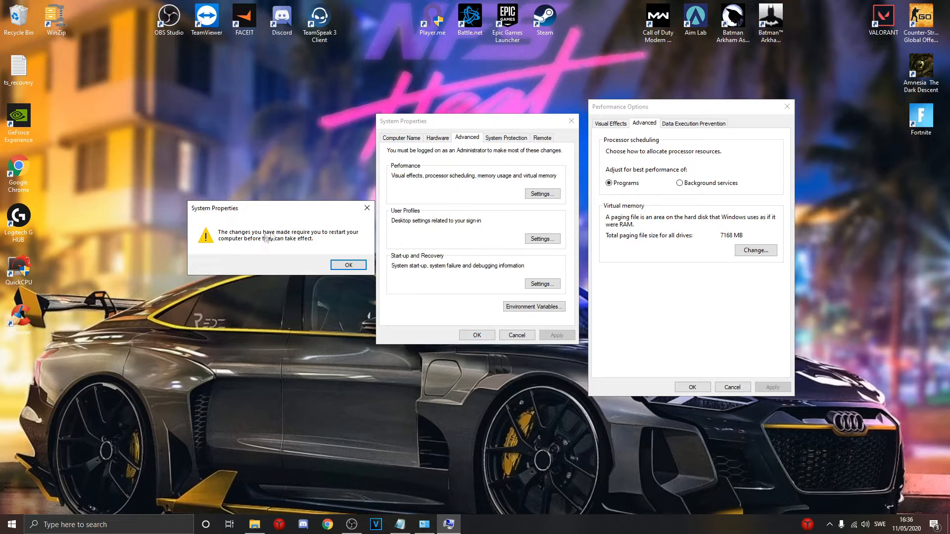
{"action": "left_click", "coordinate": [341, 265]}
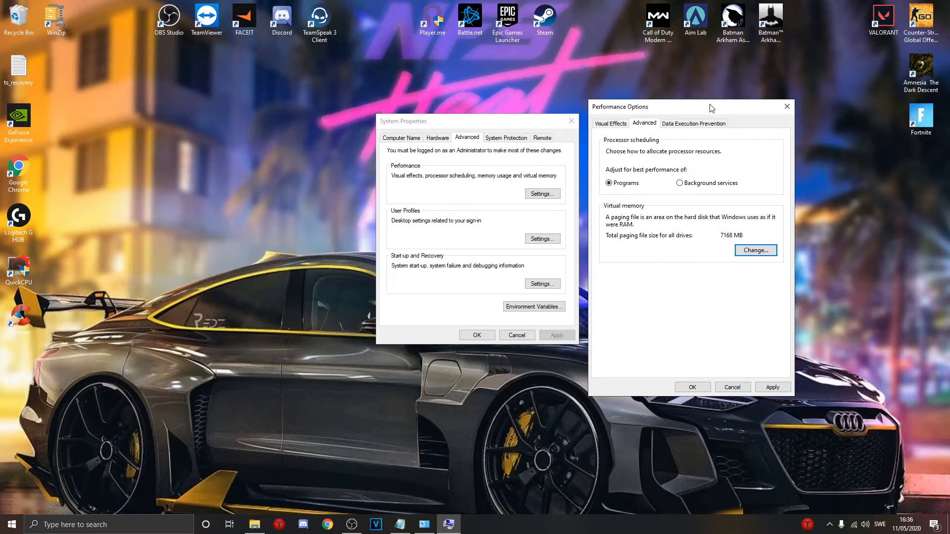
Apply the performance options, close both Performance Options and System Properties, and choose to restart the computer later
{"action": "left_click_drag", "start_coordinate": [711, 106], "coordinate": [718, 93]}
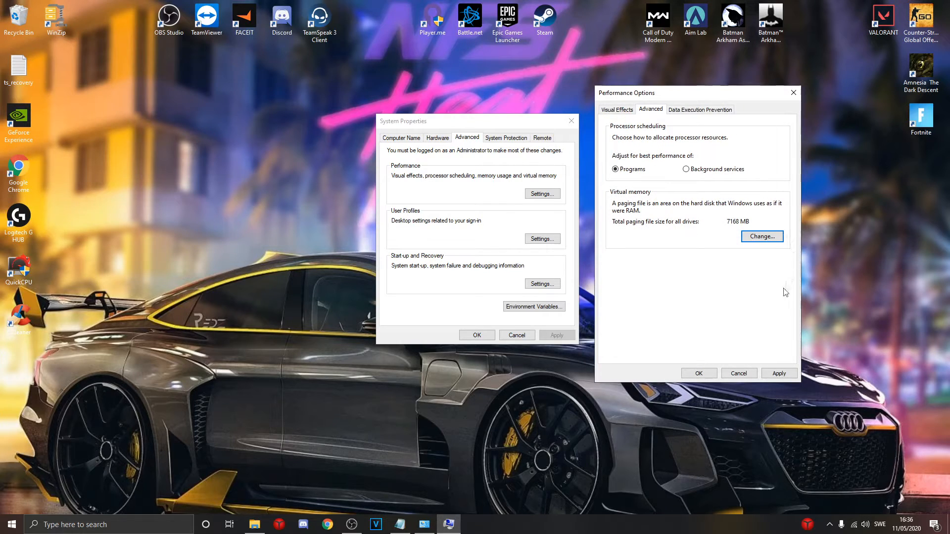
{"action": "left_click", "coordinate": [778, 374]}
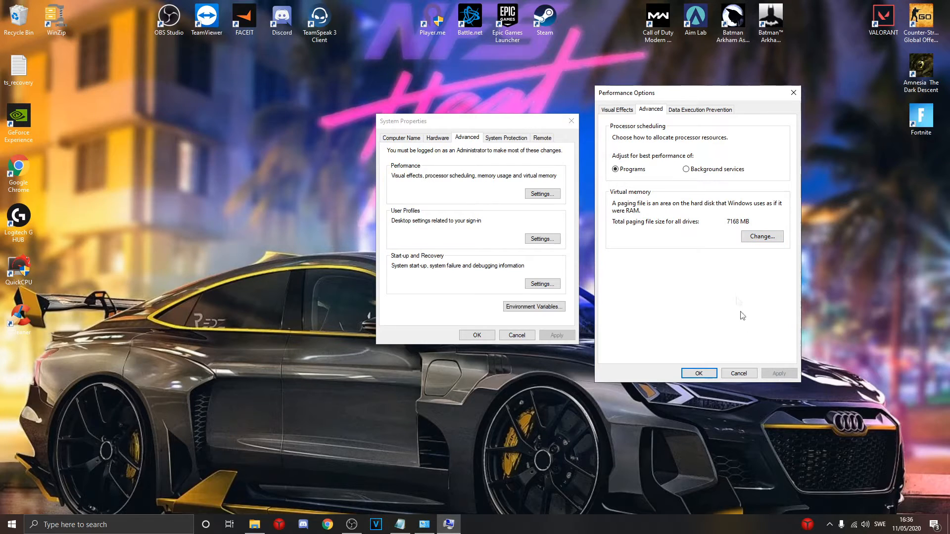
{"action": "left_click", "coordinate": [699, 370]}
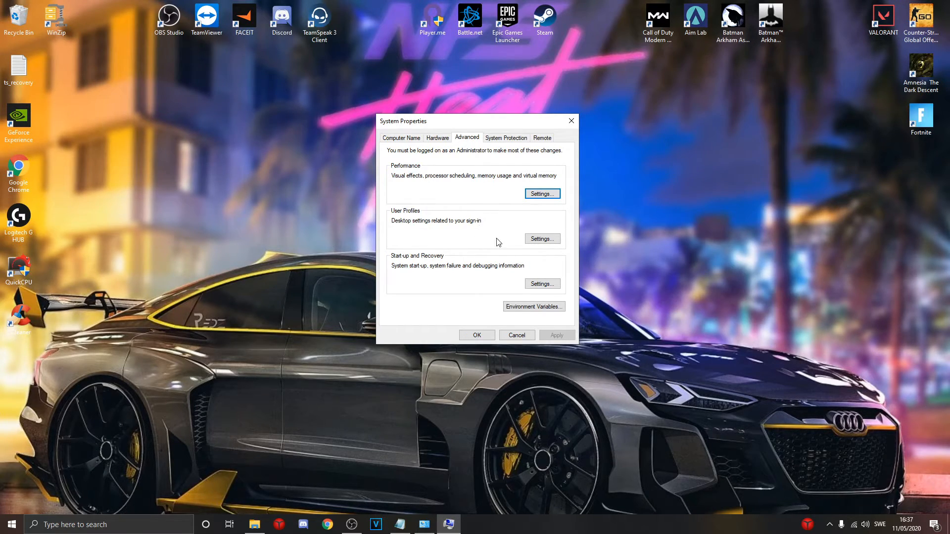
{"action": "left_click", "coordinate": [476, 334]}
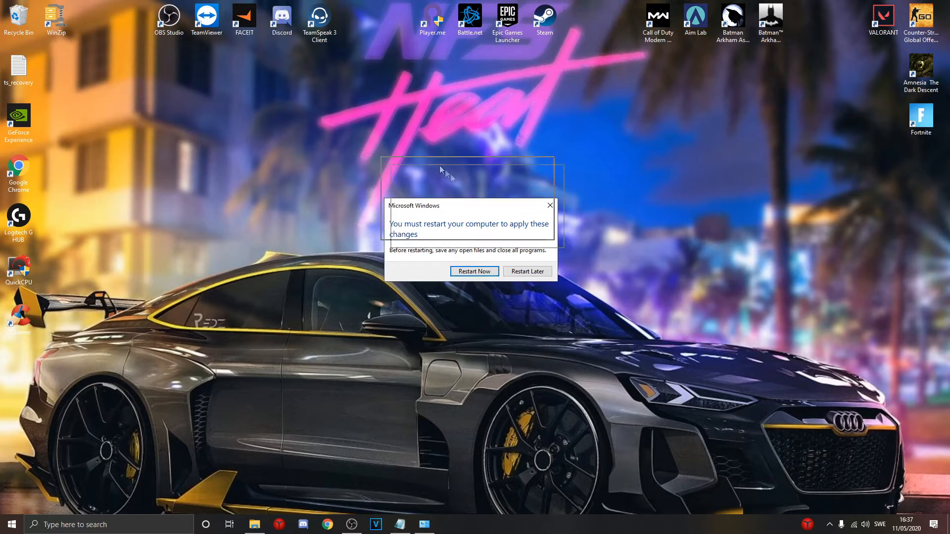
{"action": "left_click_drag", "start_coordinate": [431, 210], "coordinate": [420, 162]}
{"action": "left_click", "coordinate": [513, 224]}
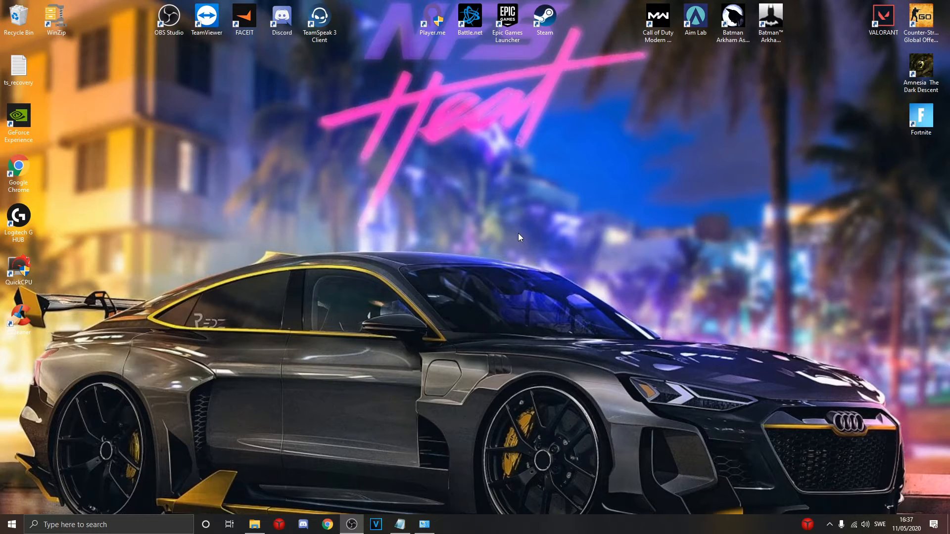
Open the Gaming section of Windows Settings and go to the related Graphics settings
{"action": "left_click", "coordinate": [11, 524]}
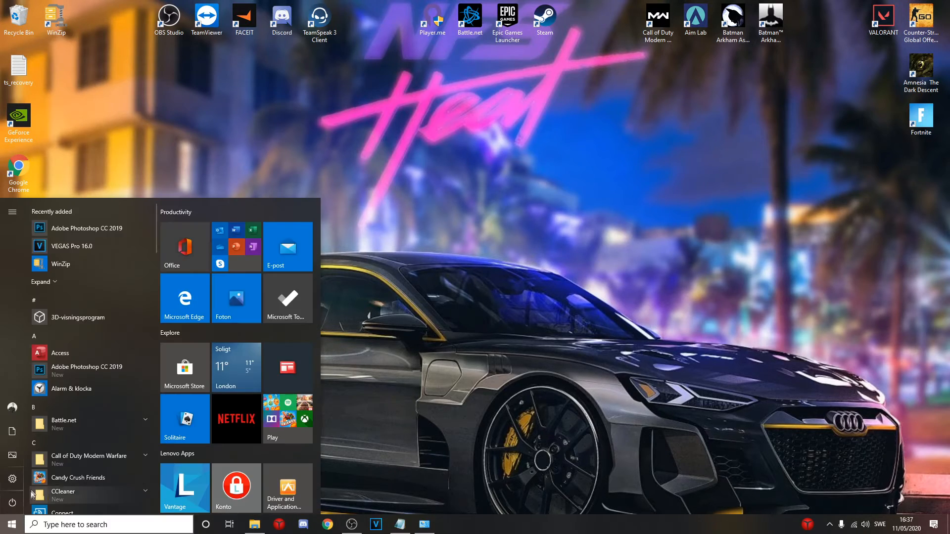
{"action": "type", "text": "sett"}
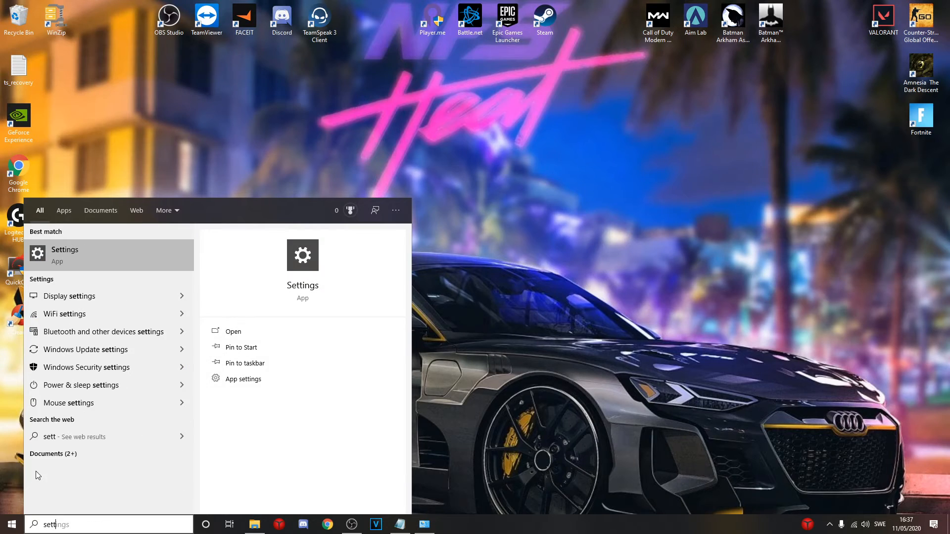
{"action": "key", "text": "Return"}
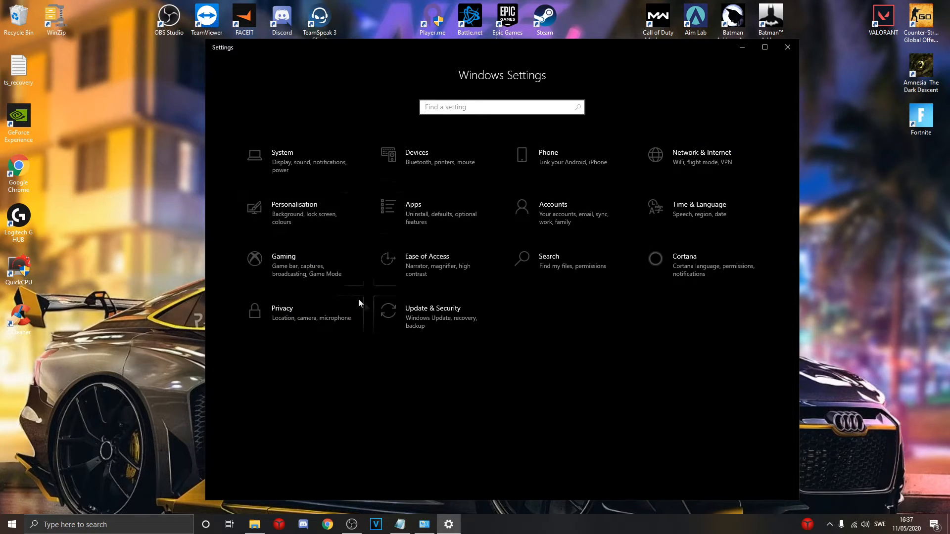
{"action": "left_click", "coordinate": [299, 270]}
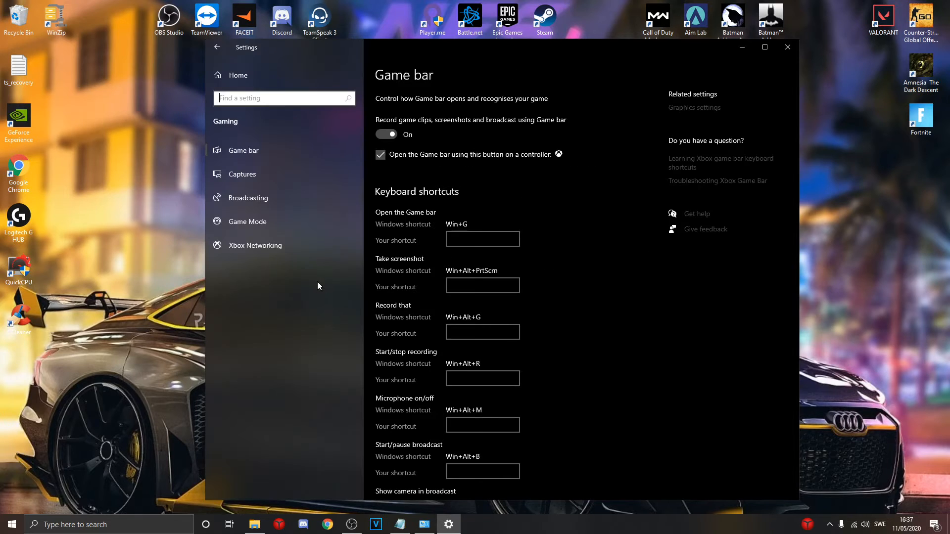
{"action": "left_click_drag", "start_coordinate": [528, 44], "coordinate": [513, 39]}
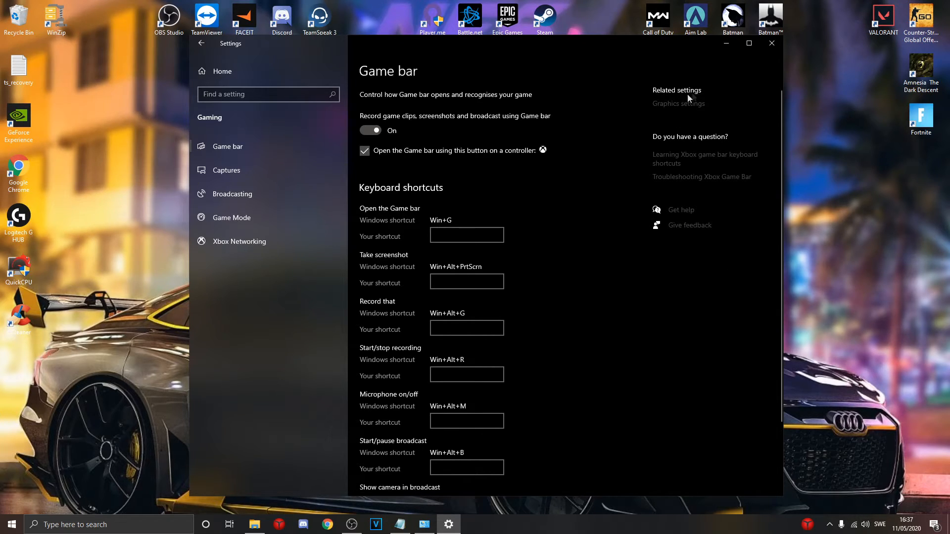
{"action": "left_click", "coordinate": [672, 105]}
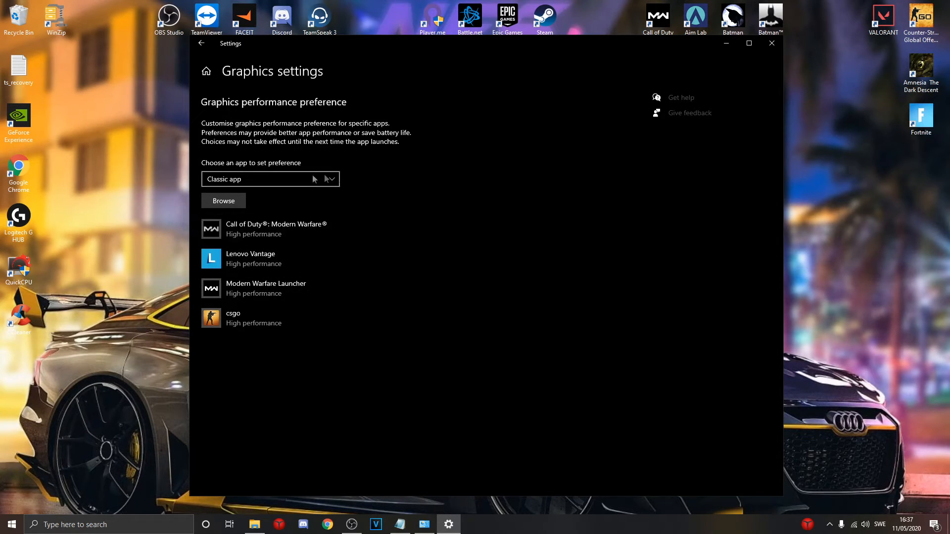
Browse for a classic app to add and go to the Steam folder in Program Files (x86) on drive C:
{"action": "left_click", "coordinate": [223, 200]}
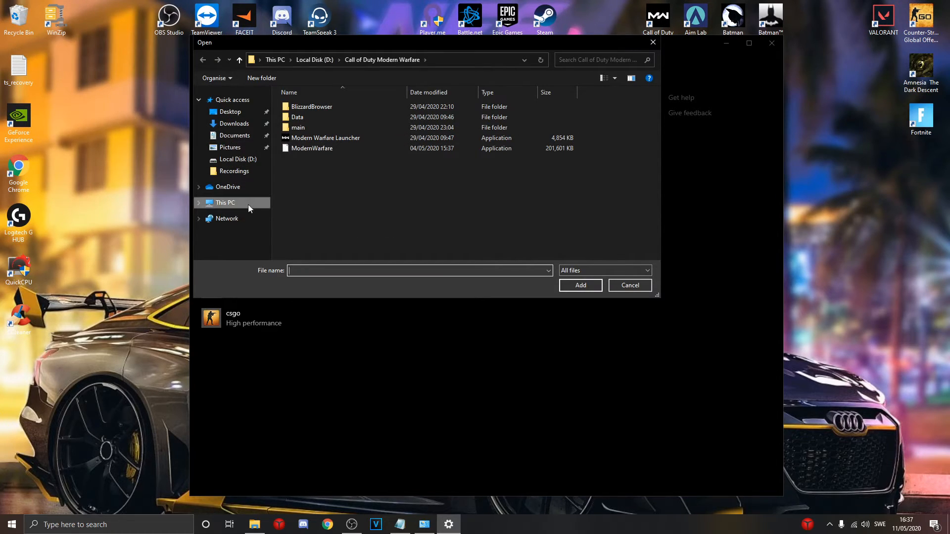
{"action": "left_click", "coordinate": [230, 203]}
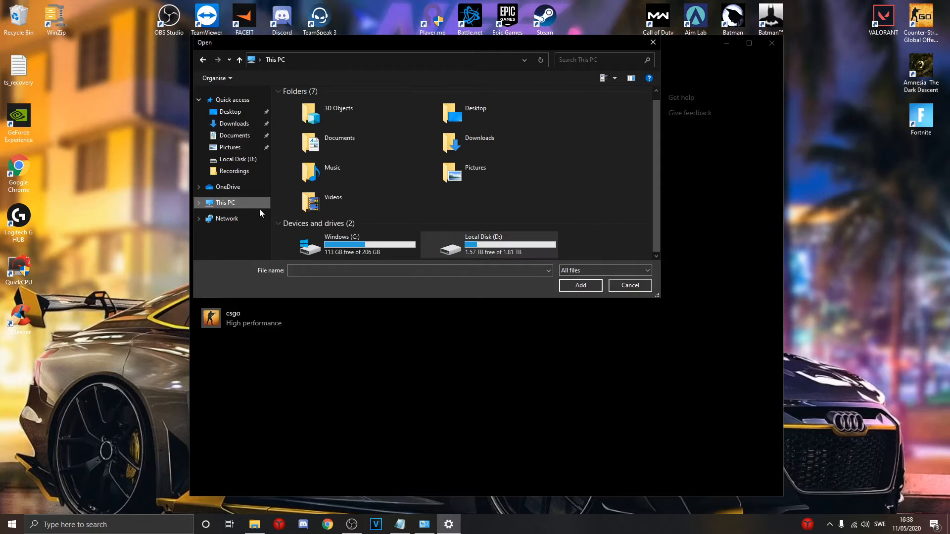
{"action": "double_click", "coordinate": [381, 245]}
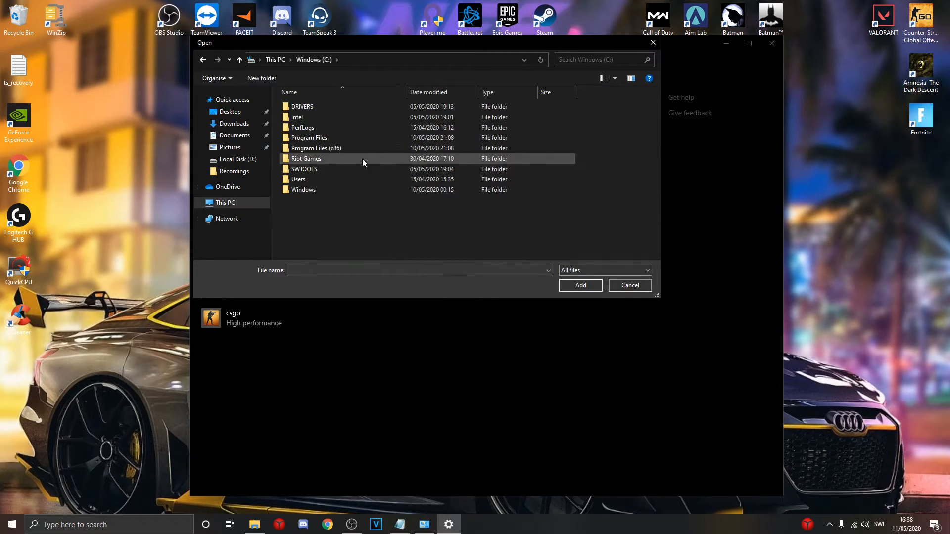
{"action": "double_click", "coordinate": [352, 147]}
{"action": "scroll", "coordinate": [347, 173], "scroll_direction": "down", "scroll_amount": 5}
{"action": "double_click", "coordinate": [337, 141]}
{"action": "scroll", "coordinate": [349, 191], "scroll_direction": "down", "scroll_amount": 3}
{"action": "double_click", "coordinate": [354, 172]}
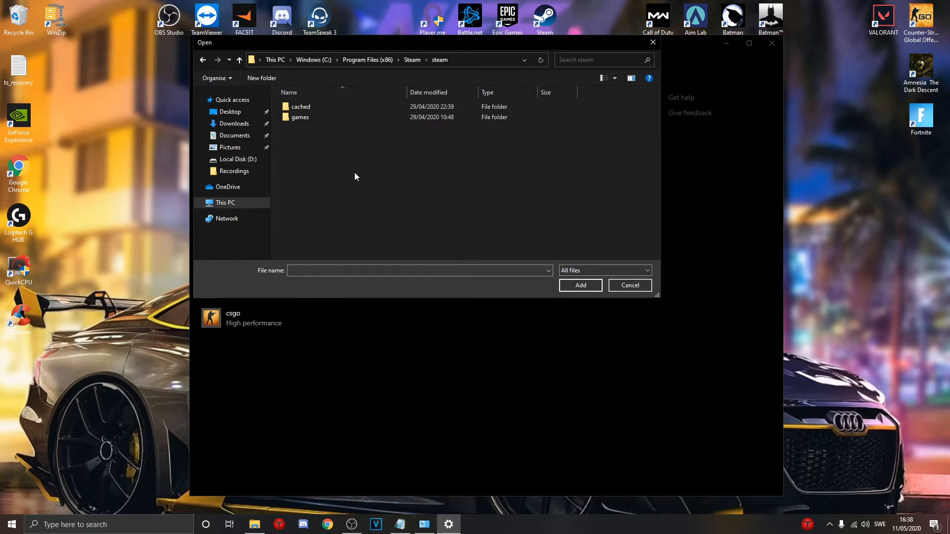
{"action": "double_click", "coordinate": [321, 117]}
{"action": "key", "text": "BackSpace"}
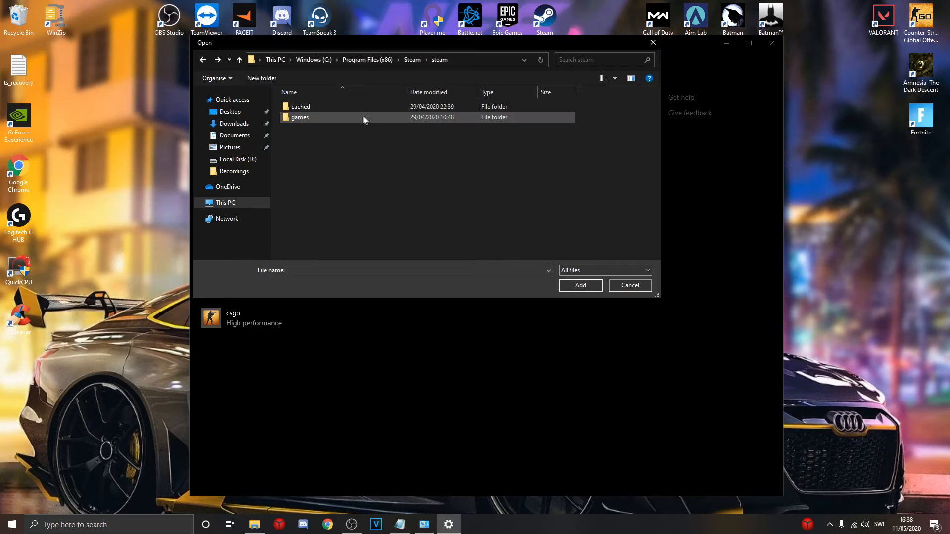
{"action": "key", "text": "BackSpace"}
Try to add the csgo application from steamapps\common\Counter-Strike Global Offensive to the graphics preference list
{"action": "scroll", "coordinate": [343, 164], "scroll_direction": "down", "scroll_amount": 3}
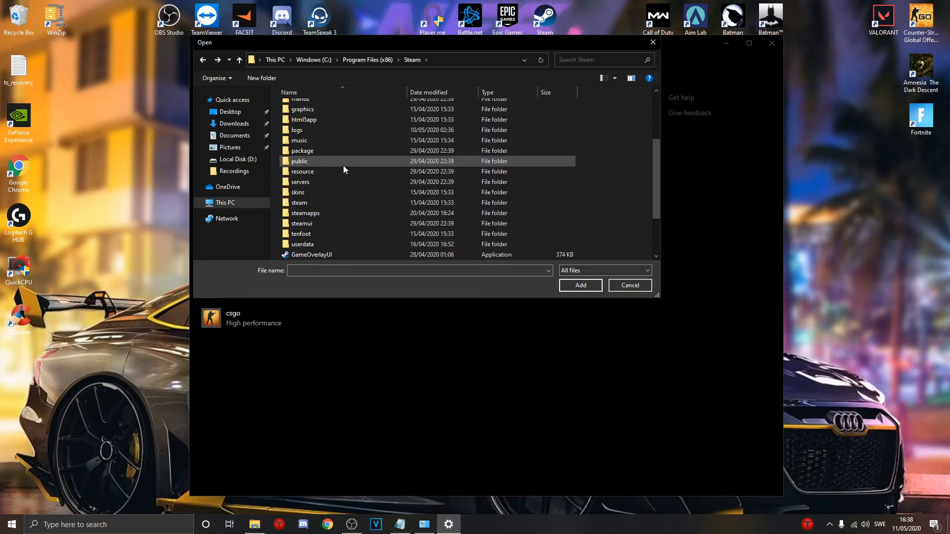
{"action": "double_click", "coordinate": [326, 212]}
{"action": "double_click", "coordinate": [346, 106]}
{"action": "double_click", "coordinate": [355, 106]}
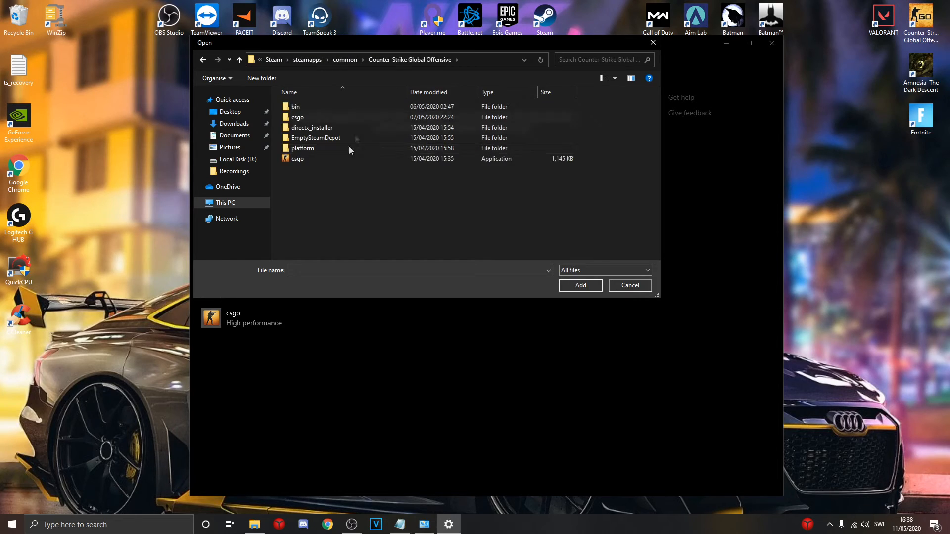
{"action": "double_click", "coordinate": [346, 157]}
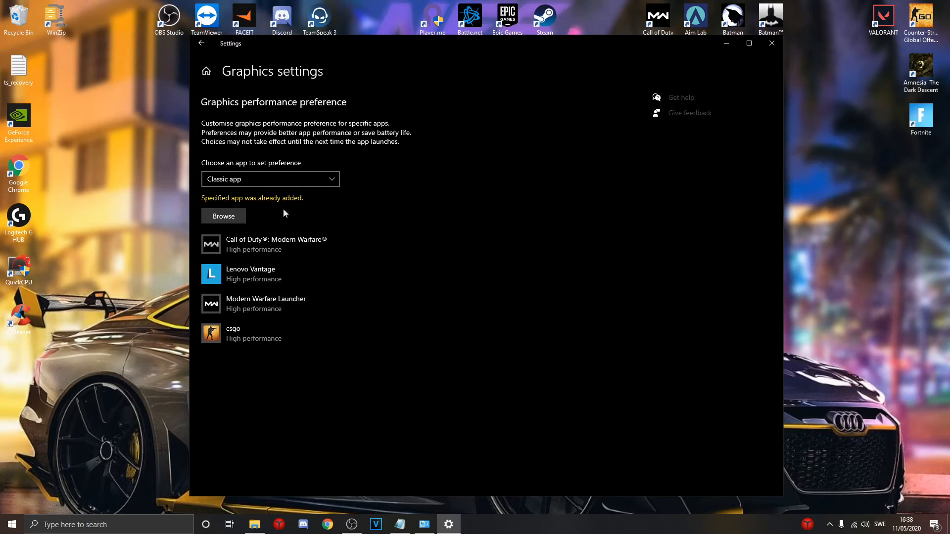
Set the graphics preference of csgo to High performance and save it
{"action": "left_click", "coordinate": [250, 327]}
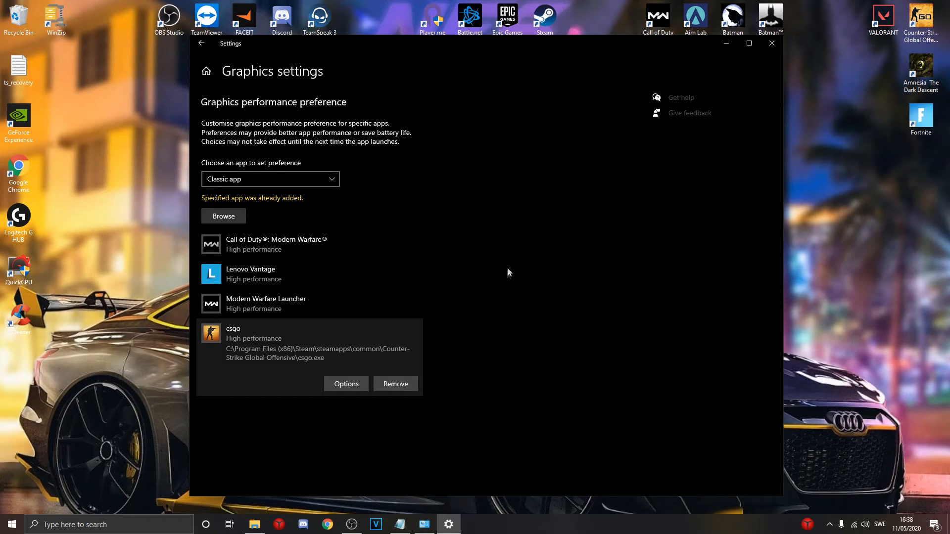
{"action": "left_click", "coordinate": [246, 310]}
{"action": "left_click", "coordinate": [295, 249]}
{"action": "left_click", "coordinate": [324, 368]}
{"action": "left_click", "coordinate": [343, 383]}
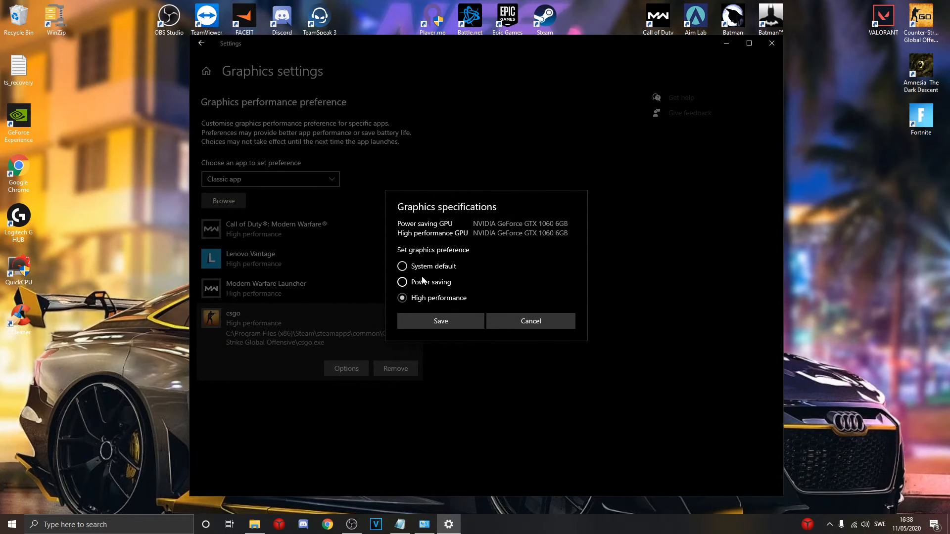
{"action": "left_click", "coordinate": [402, 266]}
{"action": "left_click", "coordinate": [401, 298]}
{"action": "left_click", "coordinate": [440, 321]}
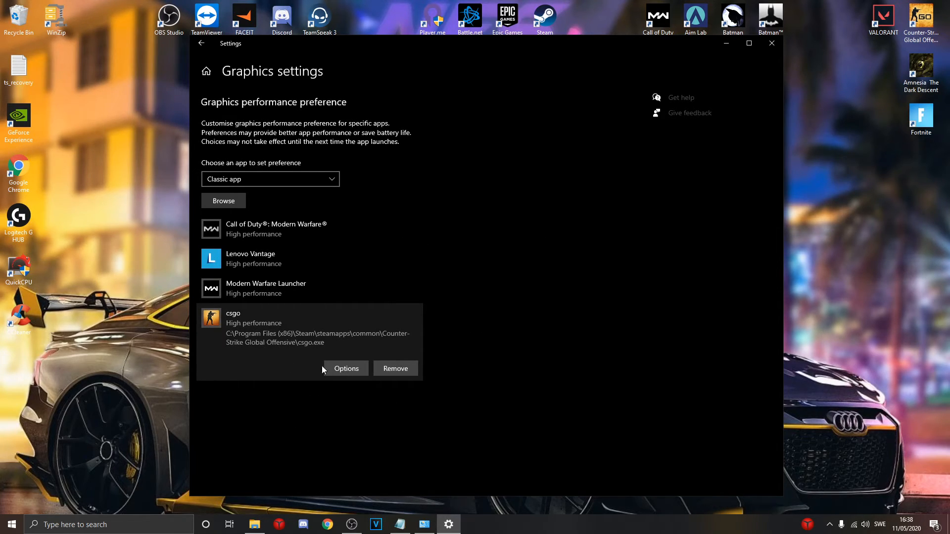
Review the Lenovo Vantage, csgo, Modern Warfare Launcher and Call of Duty: Modern Warfare graphics preference entries, and close Settings
{"action": "left_click", "coordinate": [289, 248]}
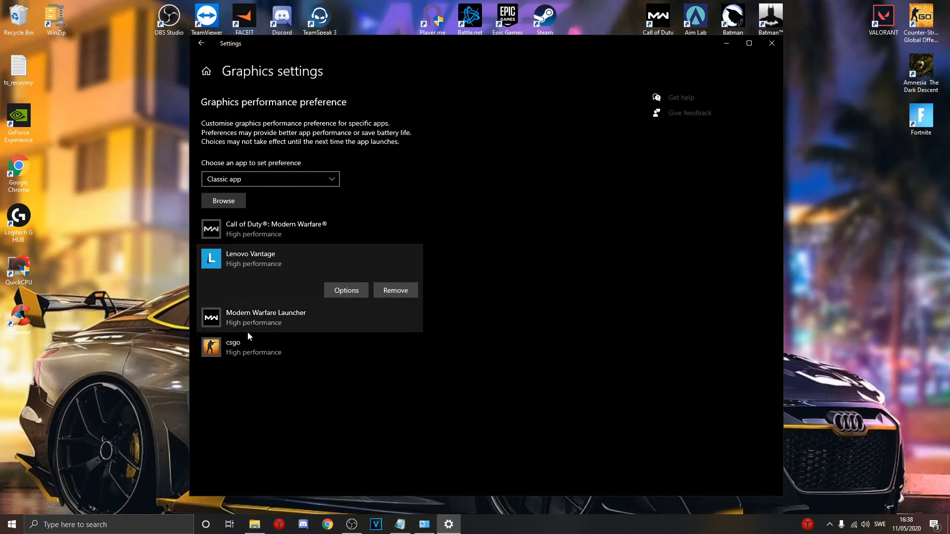
{"action": "left_click", "coordinate": [249, 352]}
{"action": "left_click", "coordinate": [294, 290]}
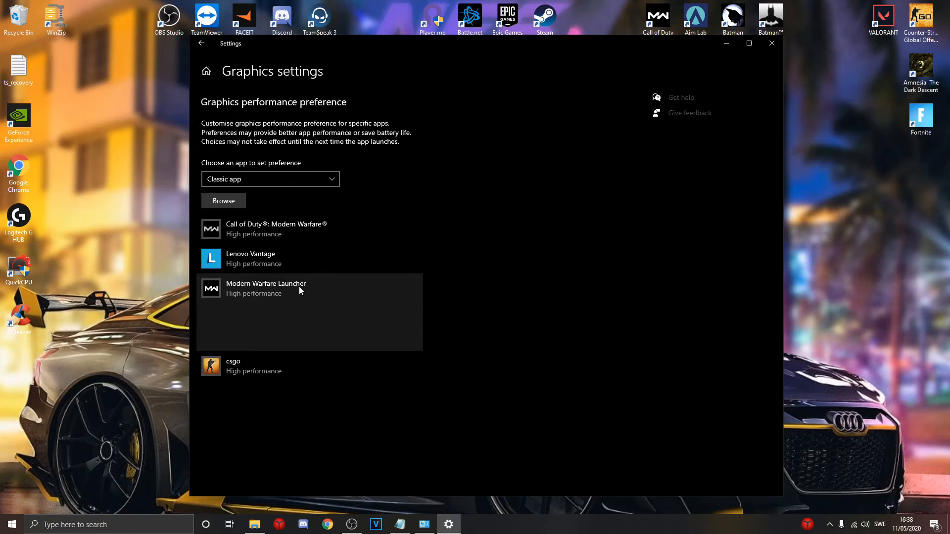
{"action": "left_click", "coordinate": [284, 232]}
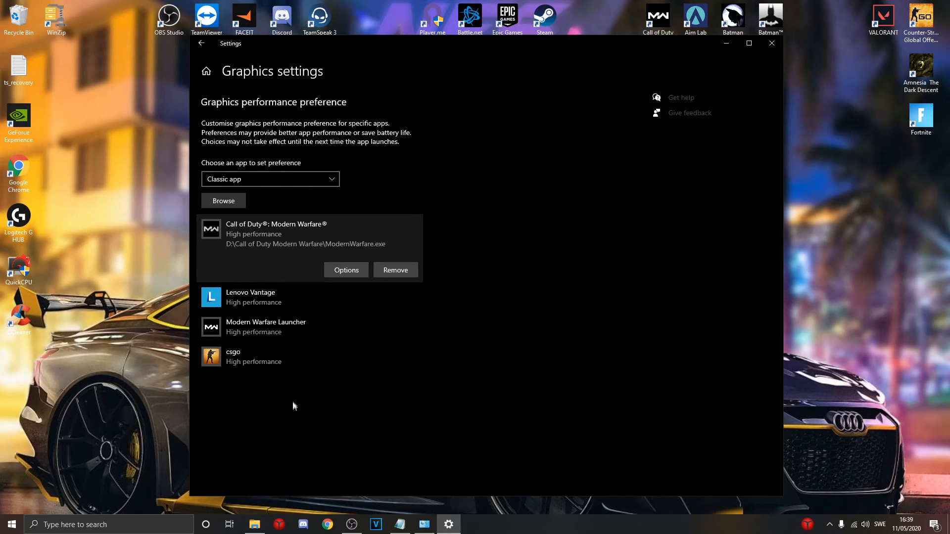
{"action": "left_click", "coordinate": [258, 370]}
{"action": "key", "text": "alt+F4"}
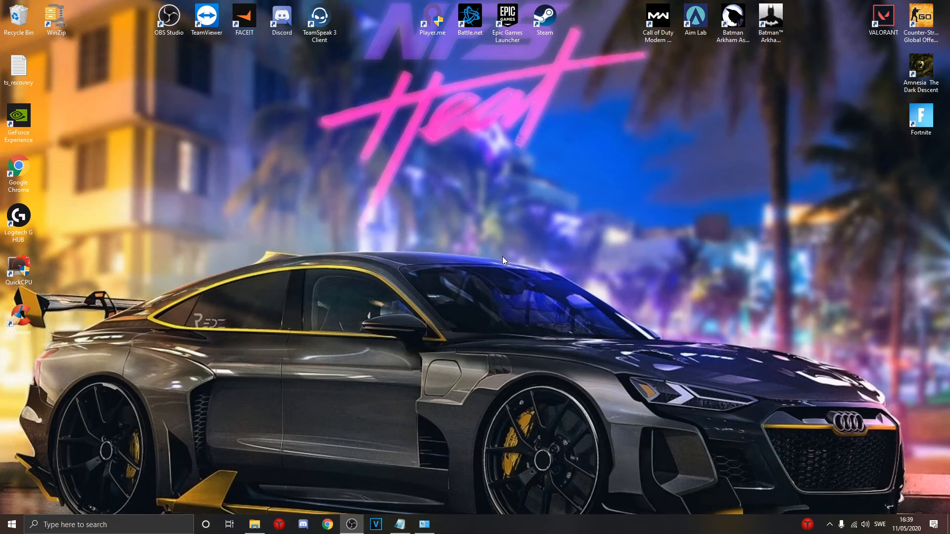